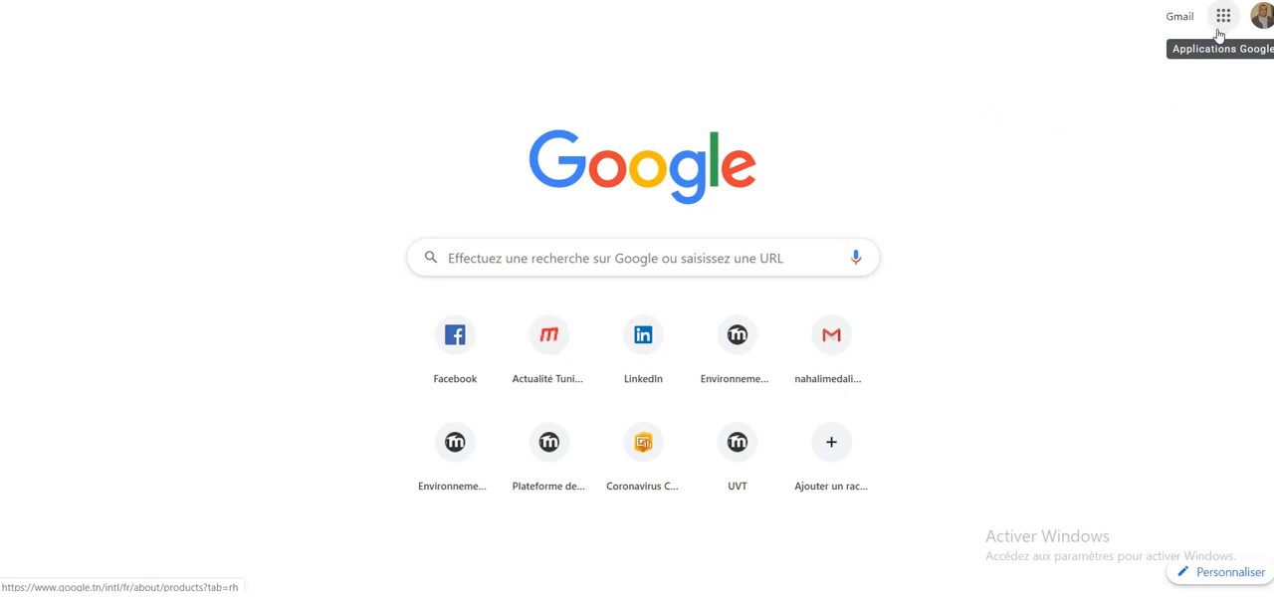
- Open Google Agenda from the Google home page, dismiss the notification request and display the calendar by week (Semaine)
click(1217, 28)
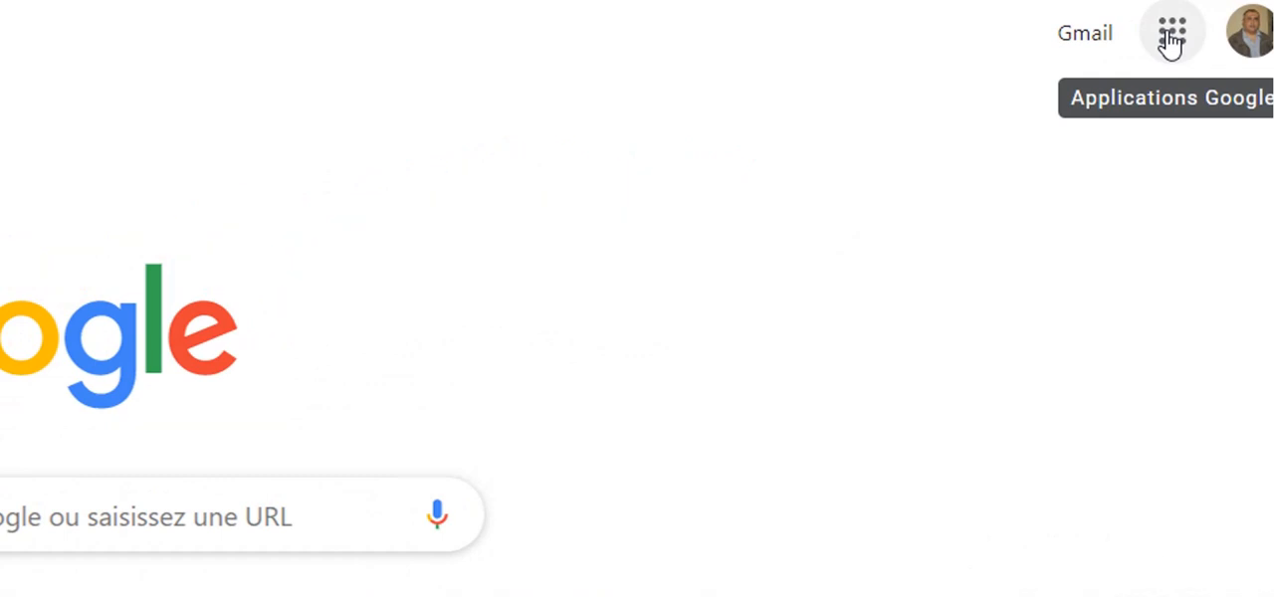
click(1172, 38)
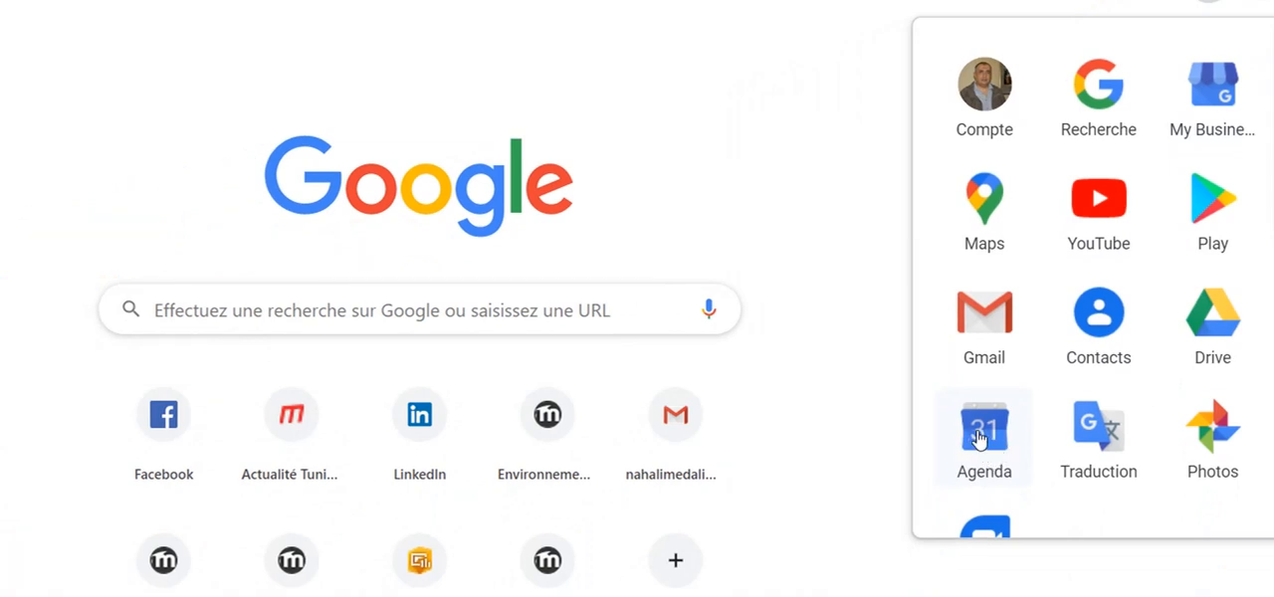
click(981, 435)
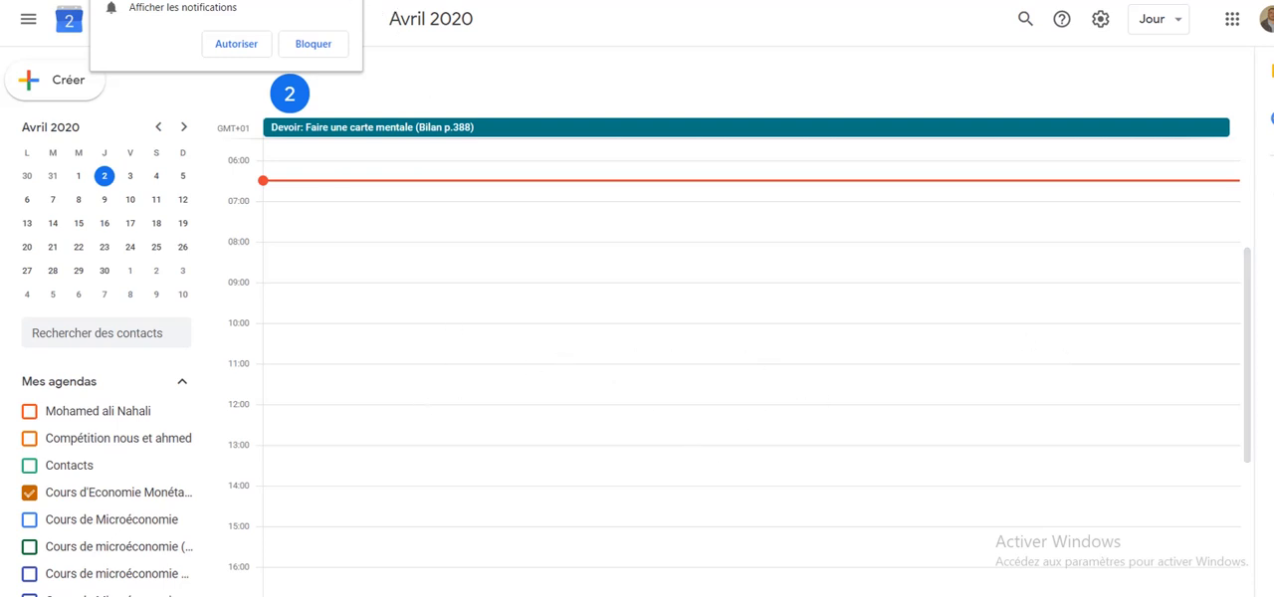
click(347, 1)
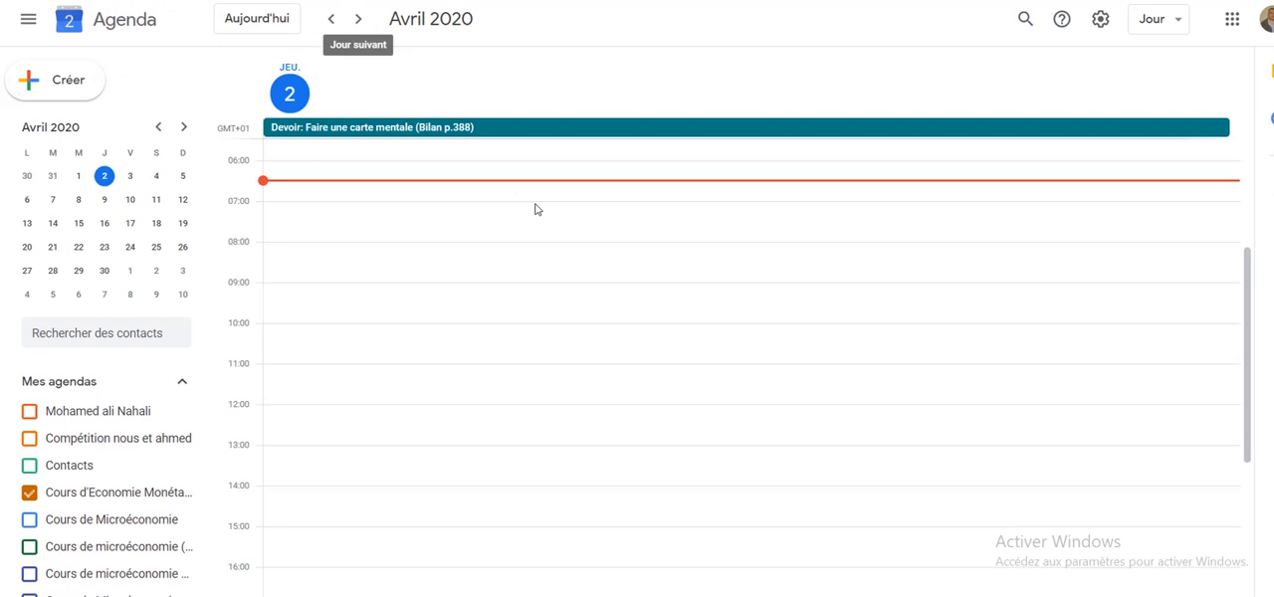
click(1178, 31)
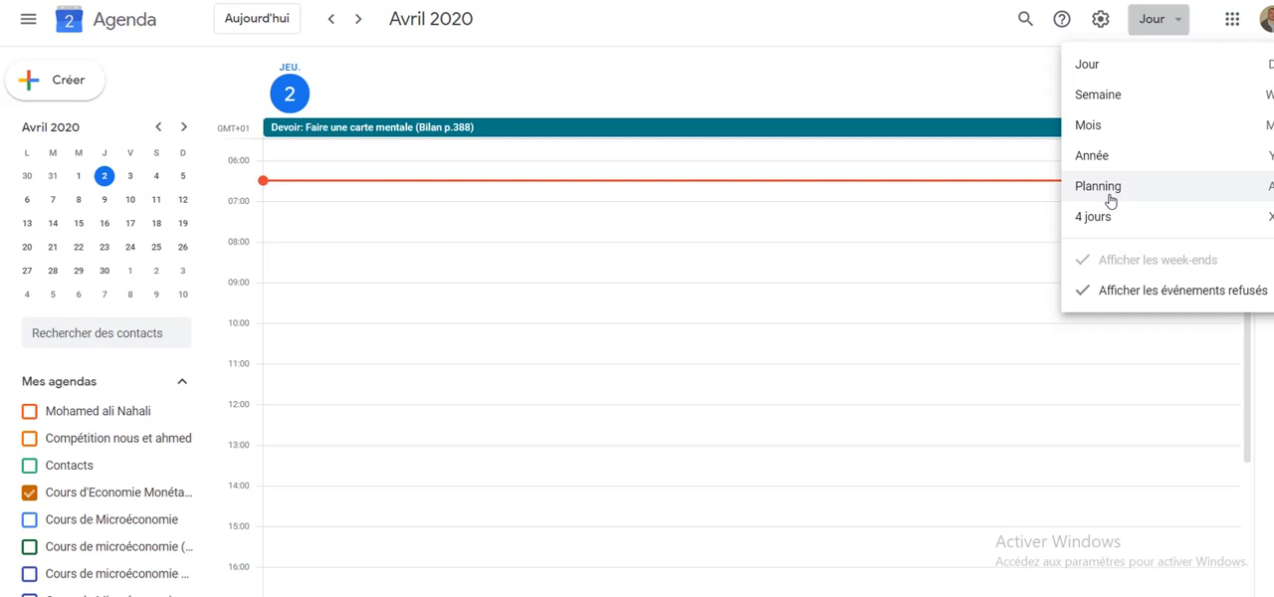
click(1109, 98)
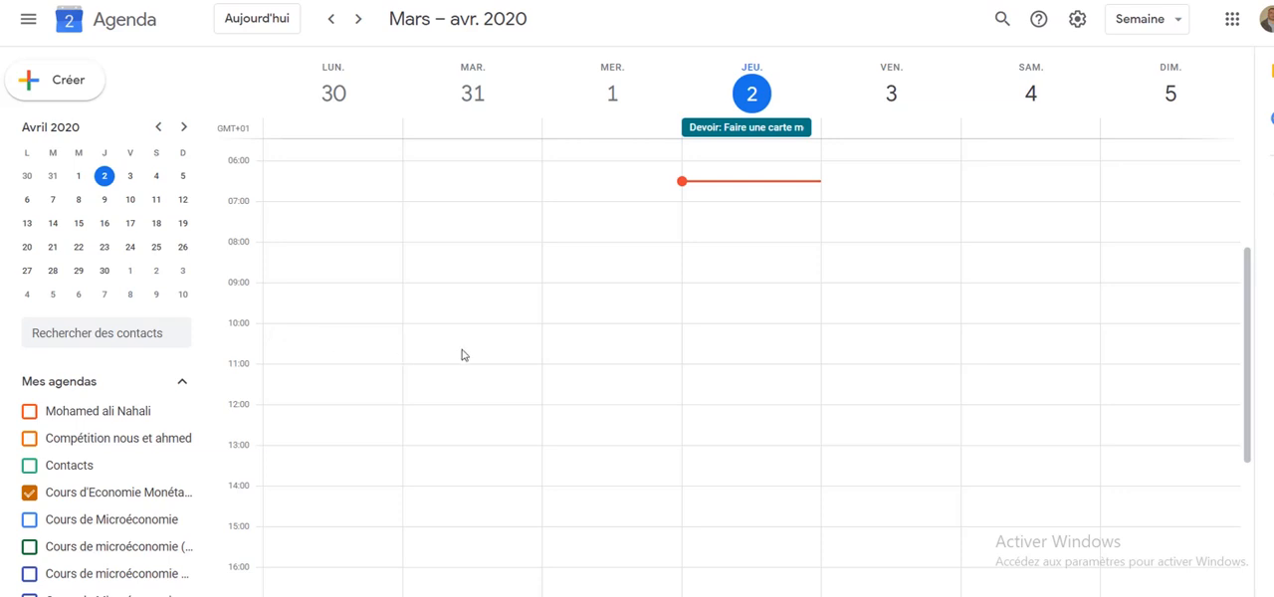
- Create an event on Friday 3 April 2020 from 10:00 to 11:00 titled "Séance synchrone (Groupe1)"
click(893, 336)
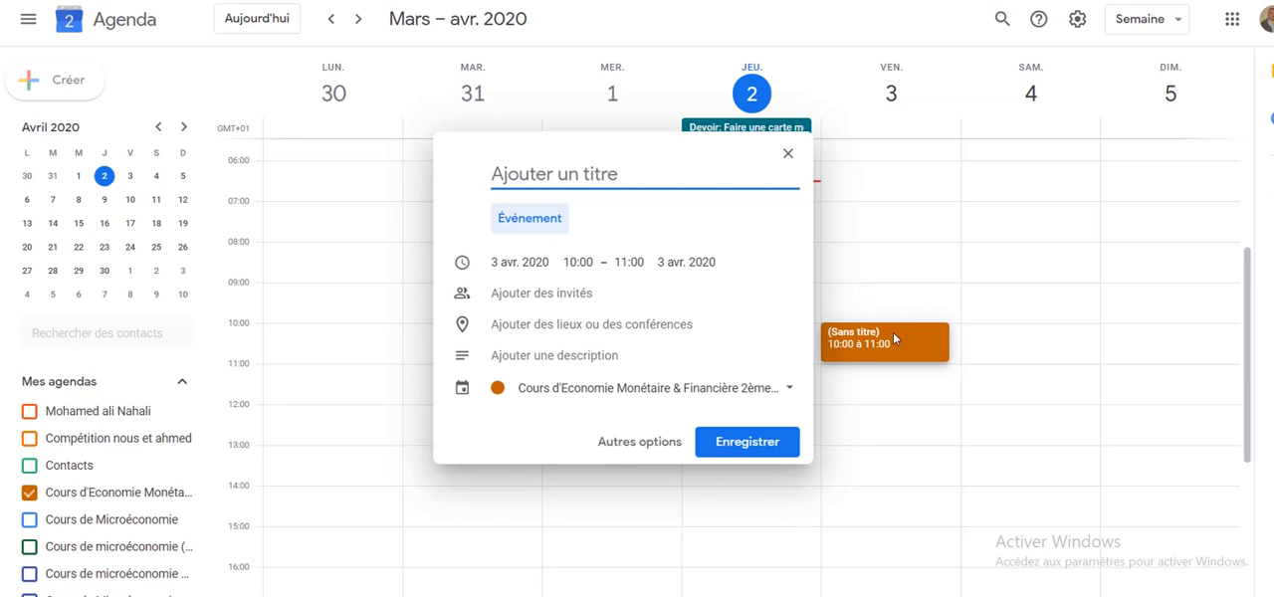
text(Sé)
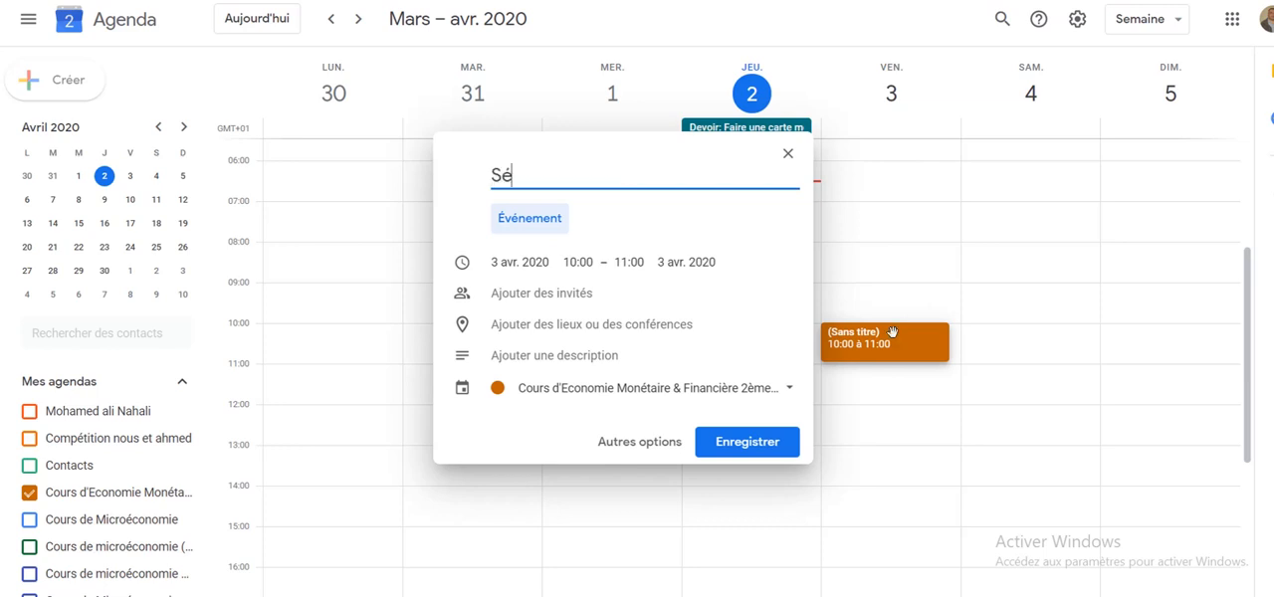
text(ance synchrone )
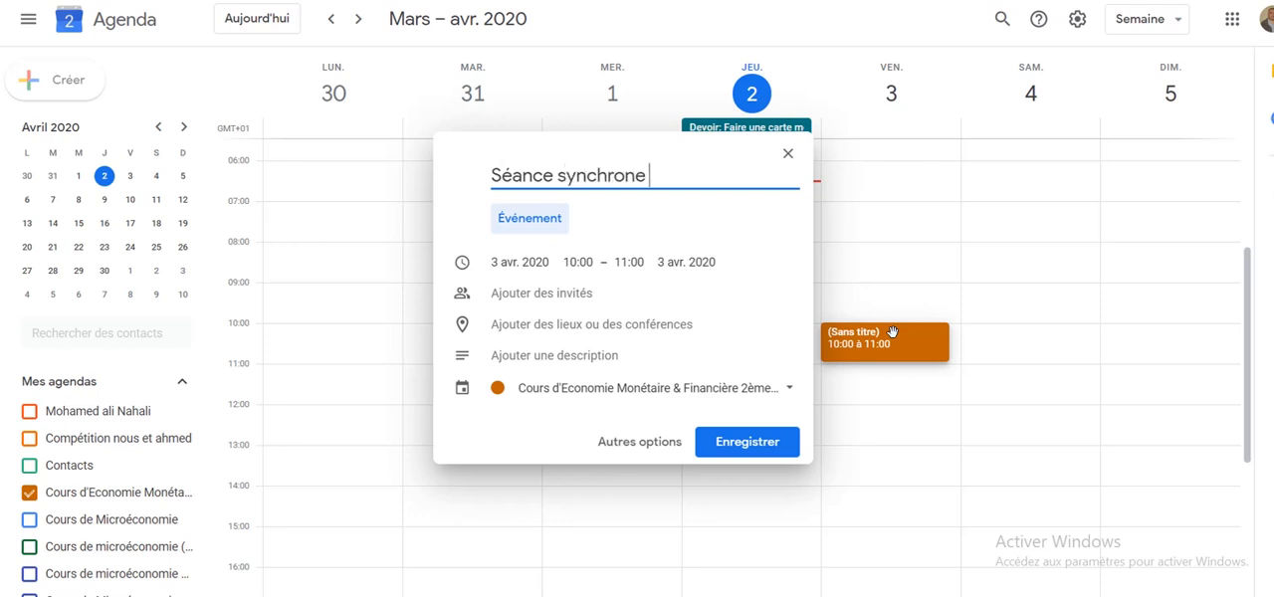
text((Groupe1))
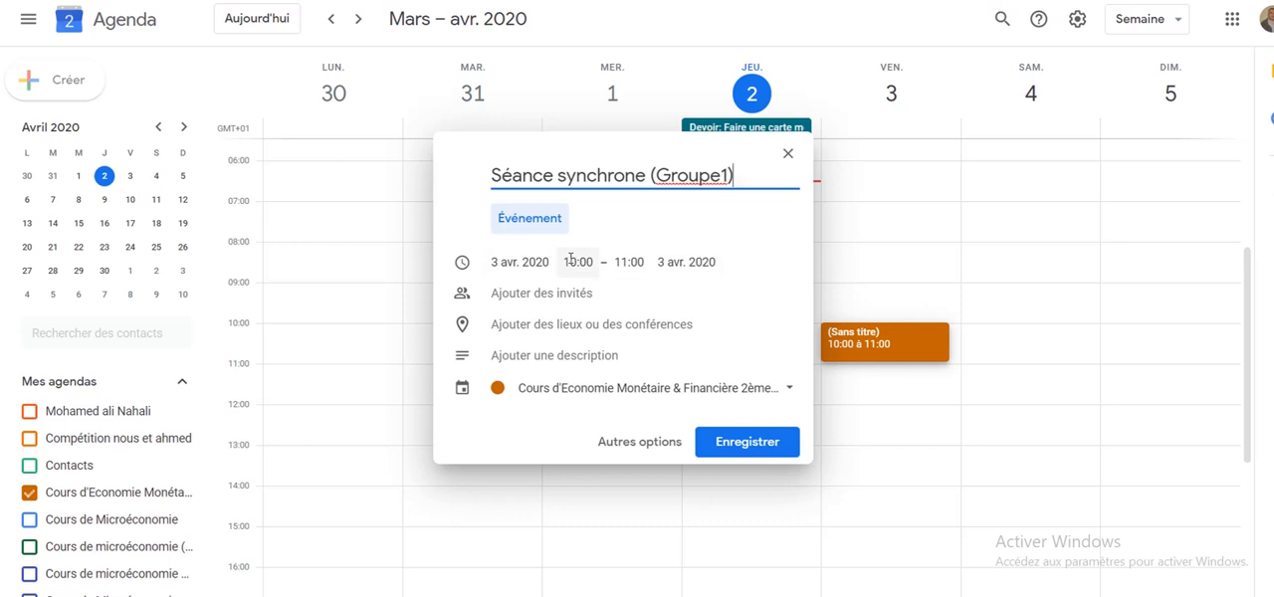
- Add a Hangouts video conference to the event and save it
click(530, 294)
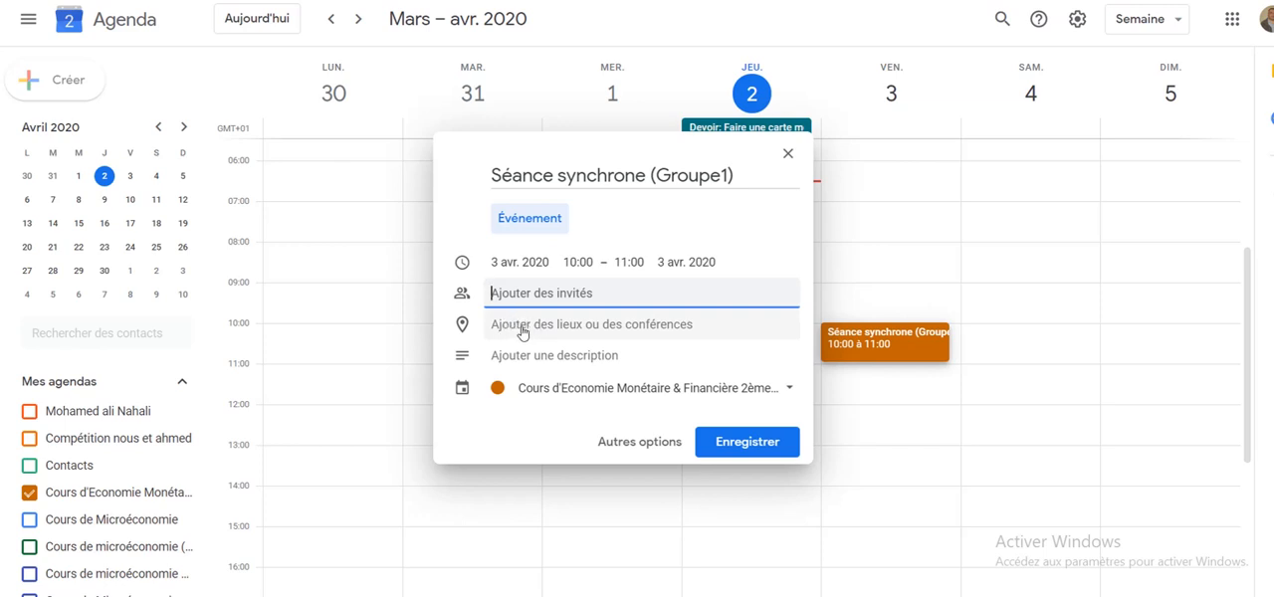
click(601, 332)
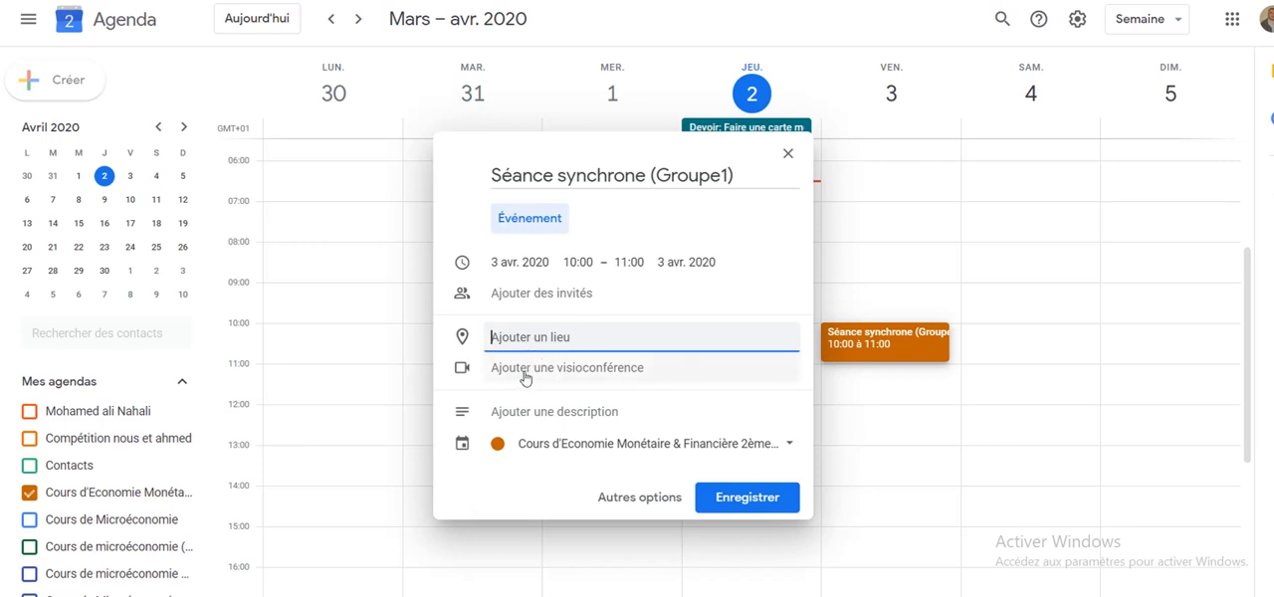
click(541, 370)
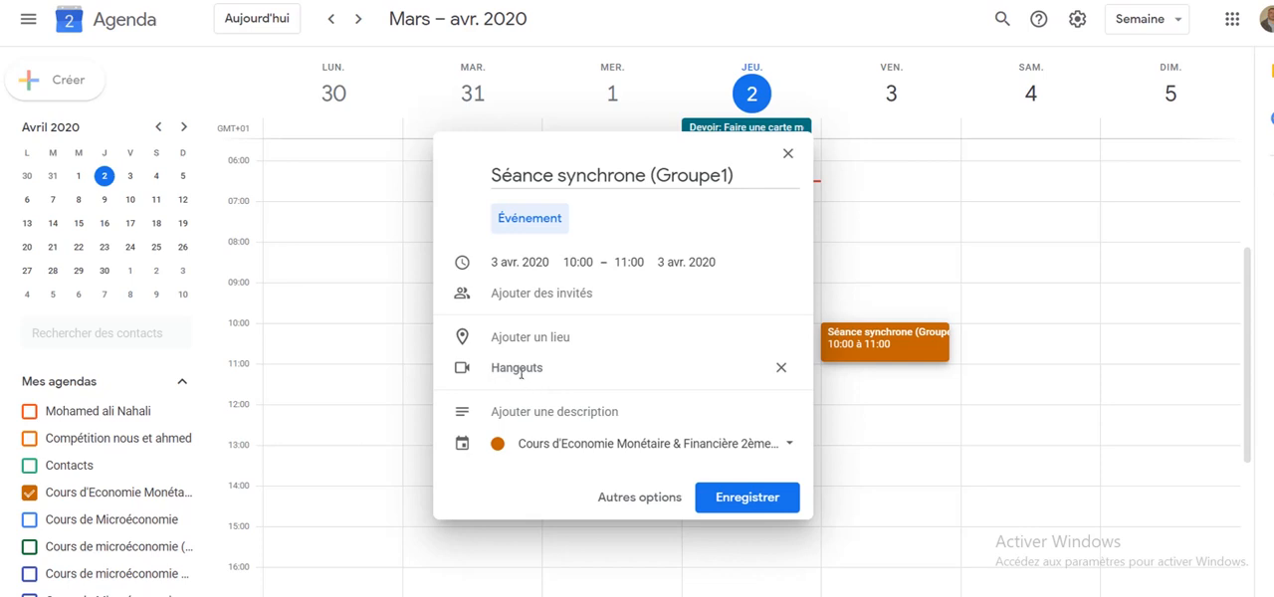
click(546, 412)
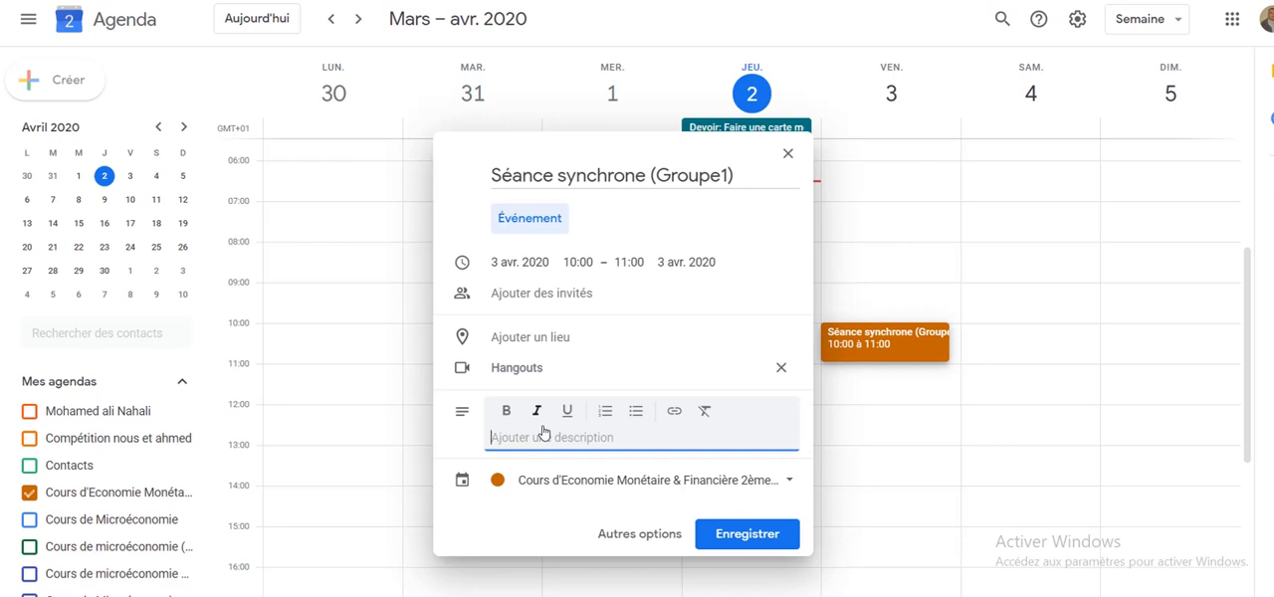
click(715, 534)
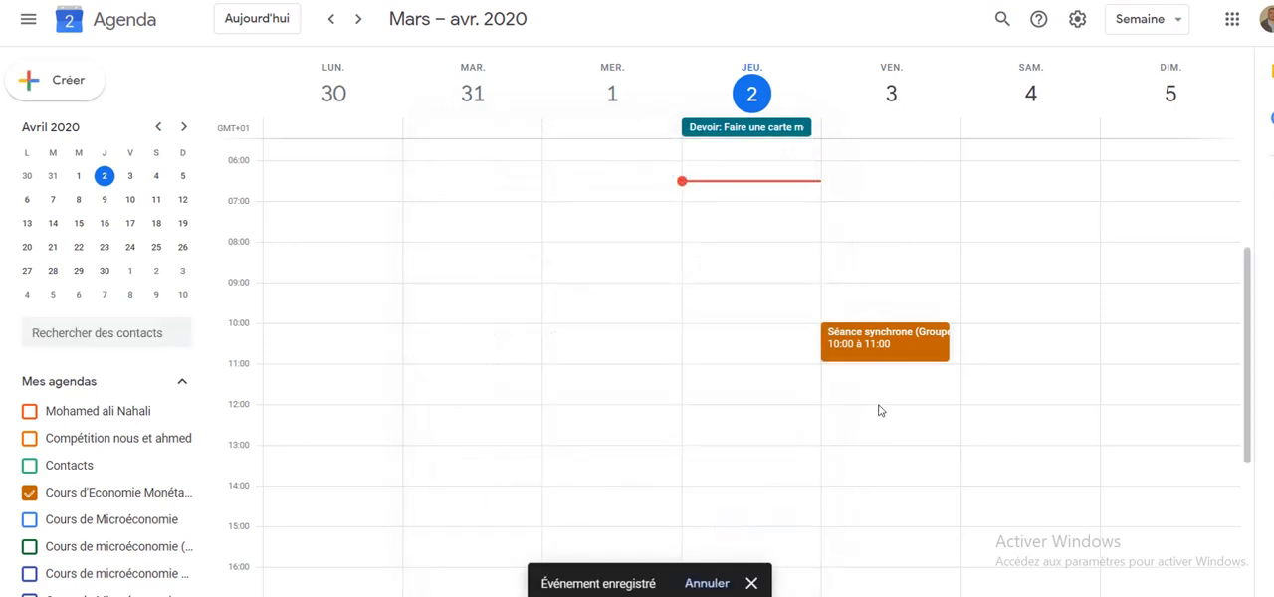
- Copy the address of the Hangouts video conference link from the saved "Séance synchrone (Groupe1)" event
click(909, 349)
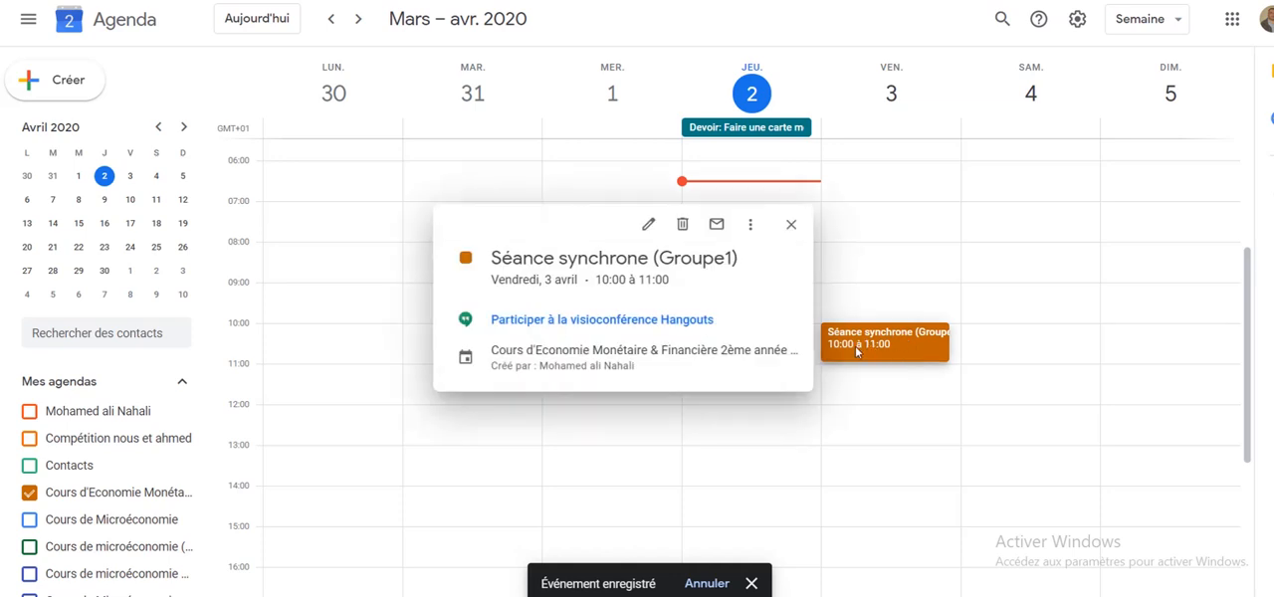
right_click(581, 324)
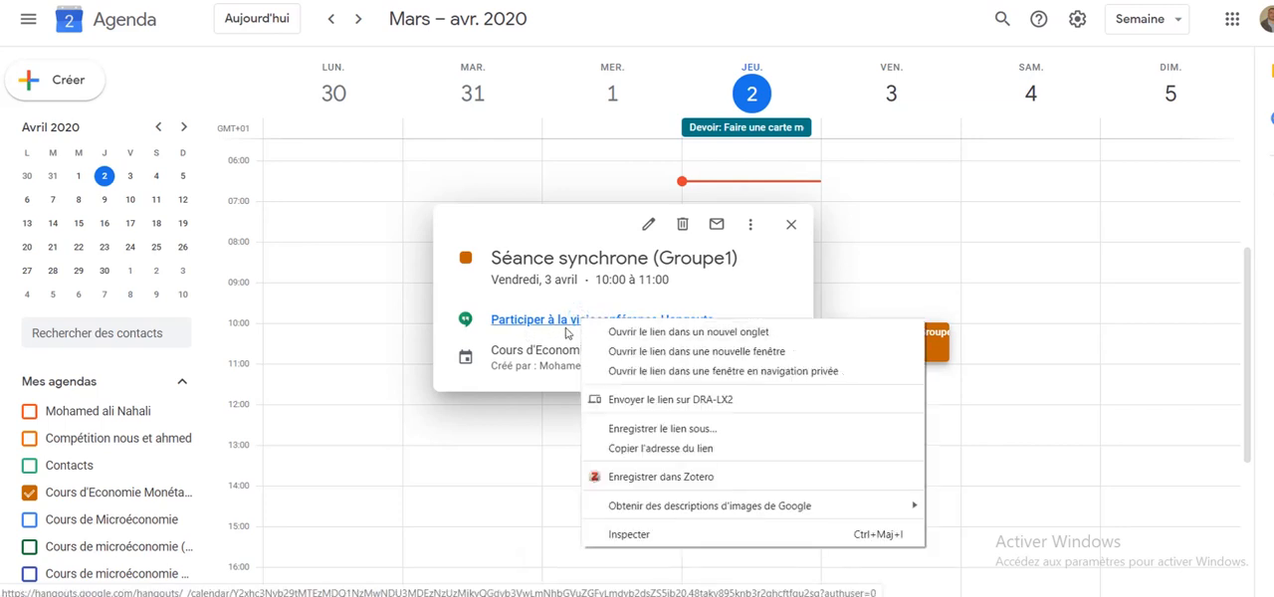
click(635, 449)
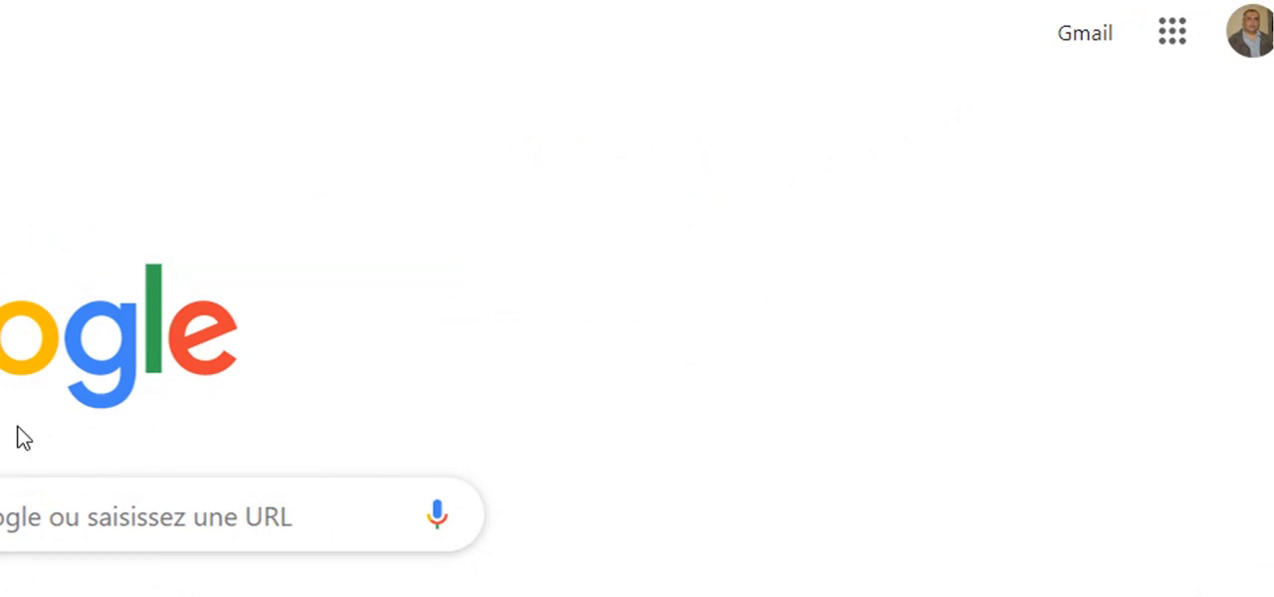
- Switch to the university (UVT) Google account and open its Agenda
click(1261, 21)
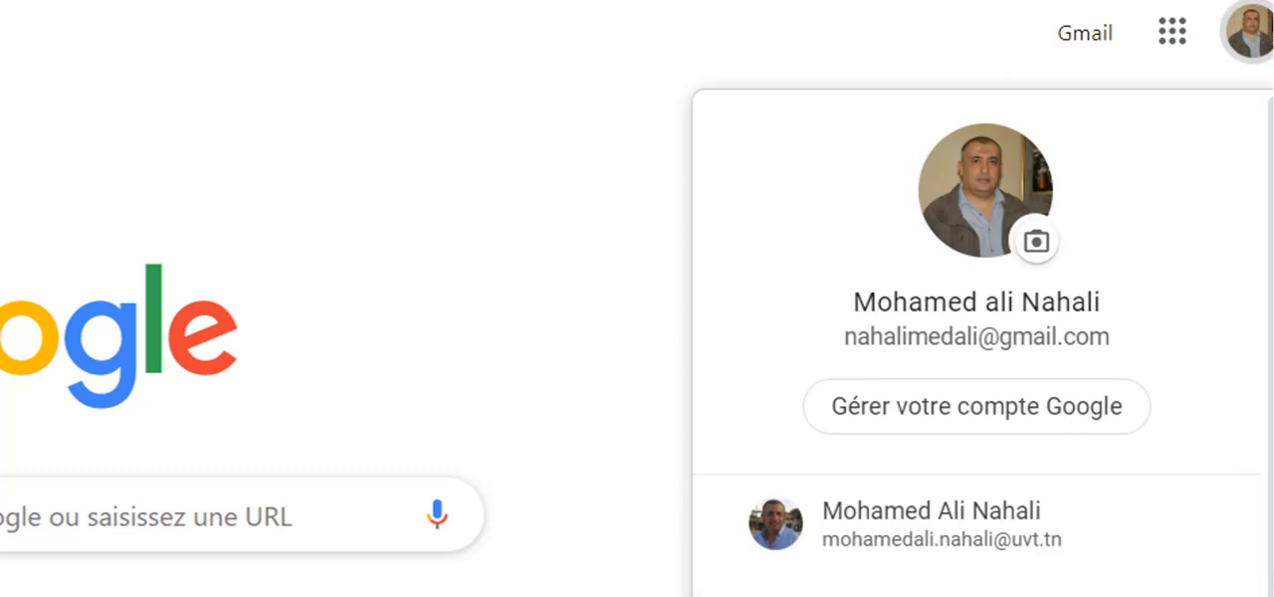
click(901, 526)
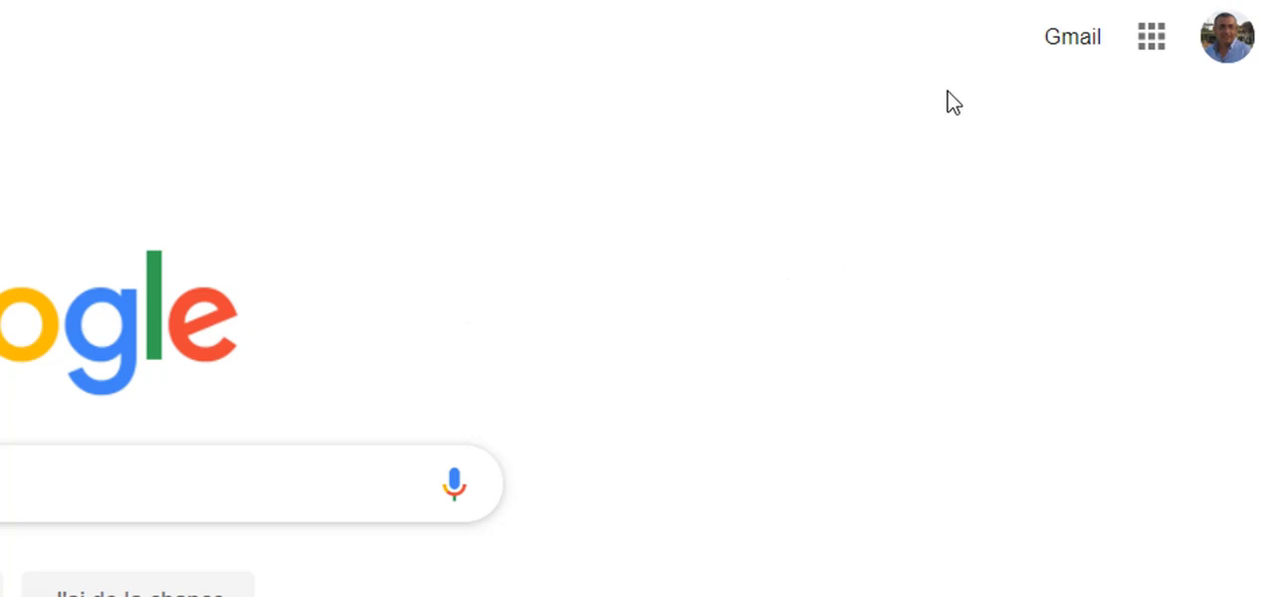
click(1157, 41)
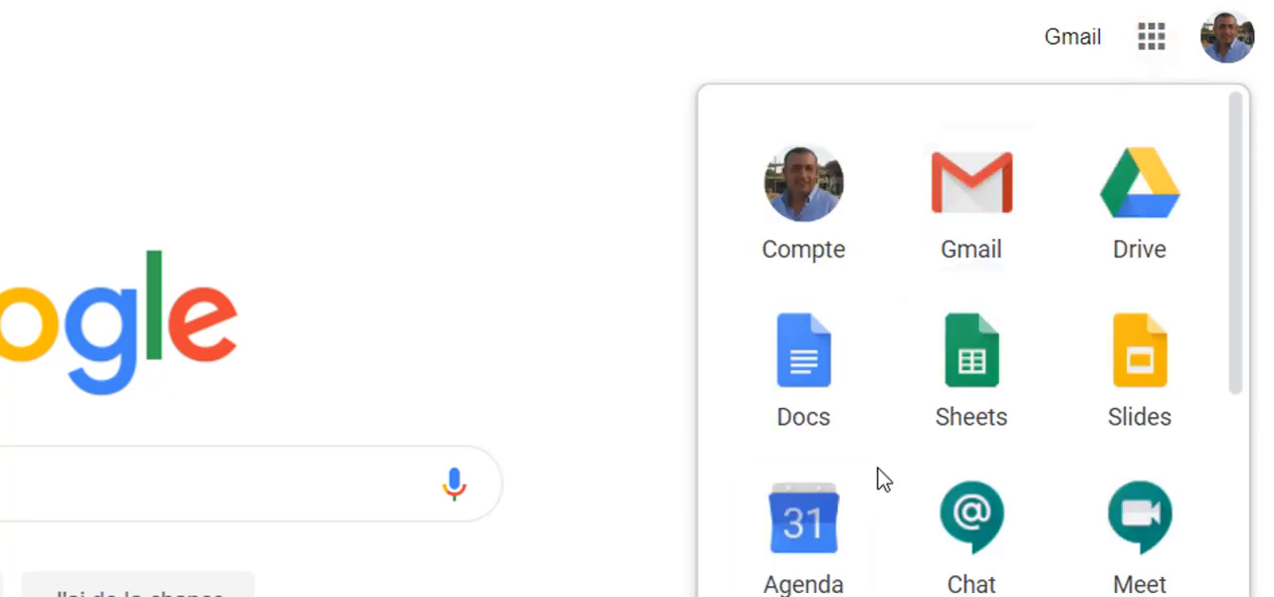
click(782, 525)
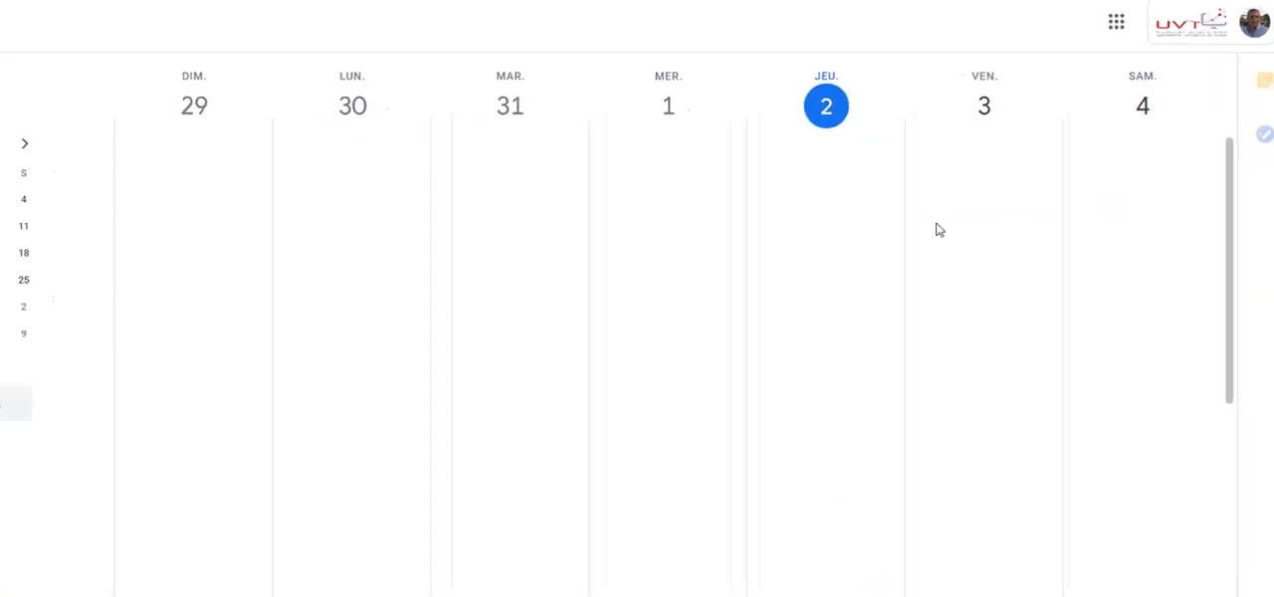
click(1136, 19)
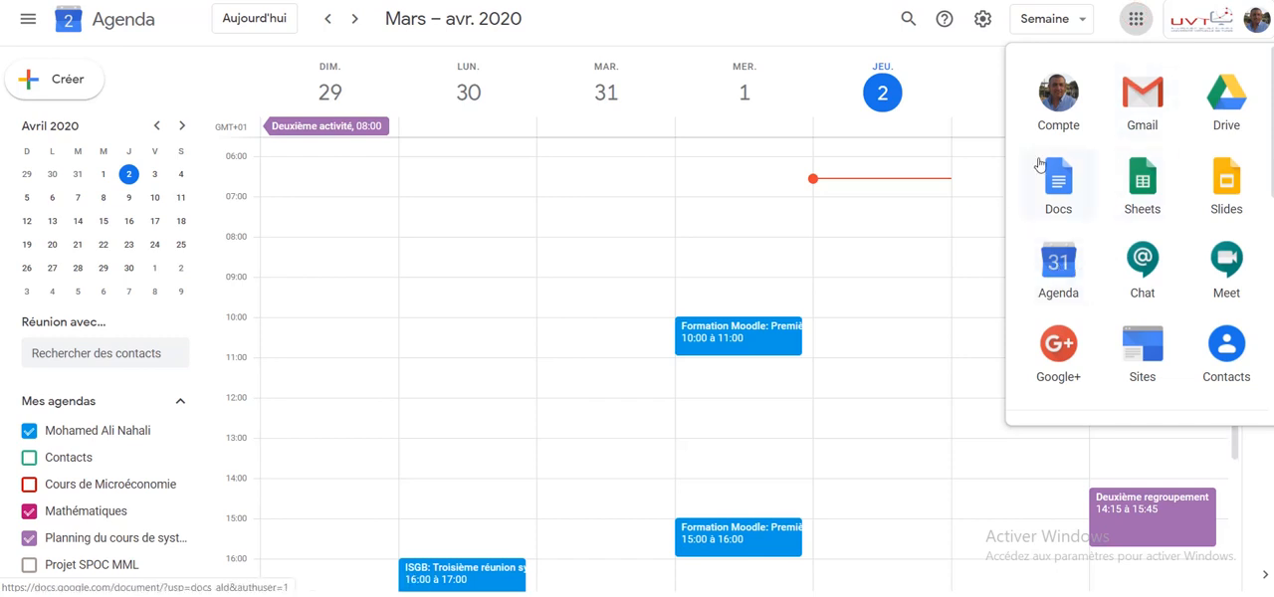
click(1075, 20)
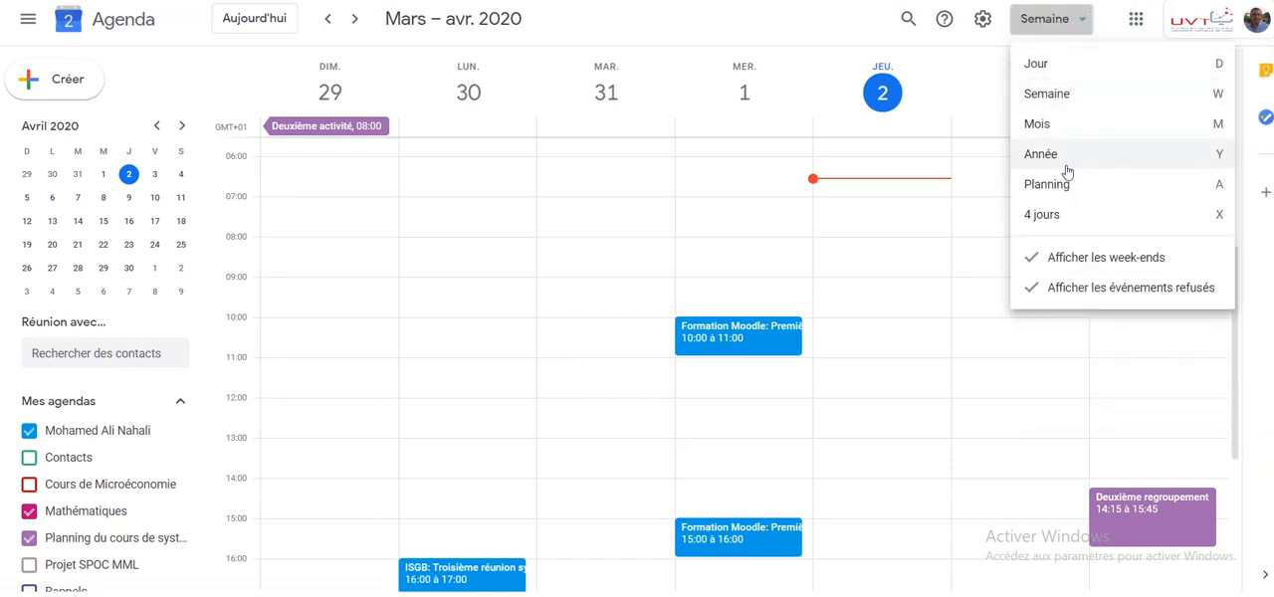
click(890, 319)
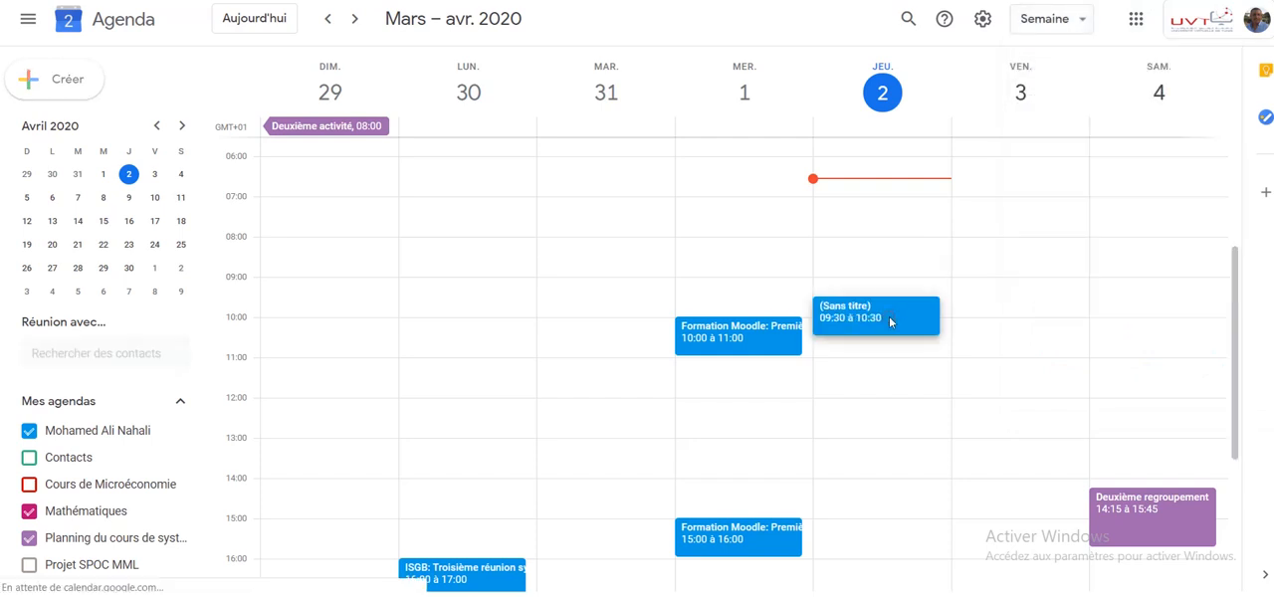
click(983, 347)
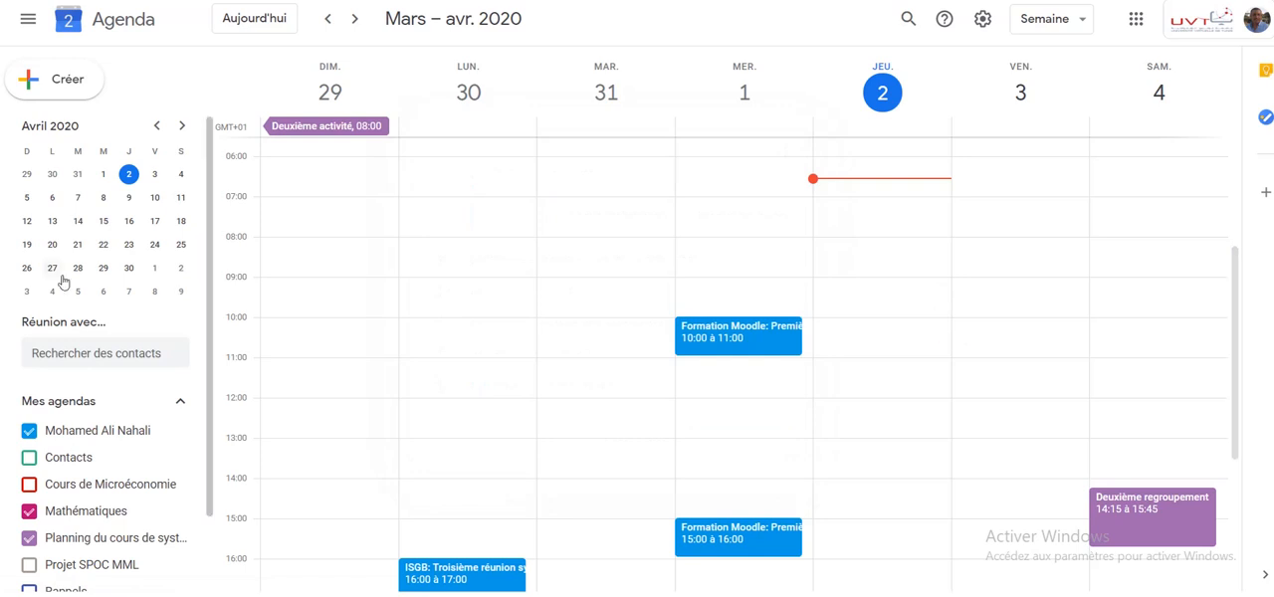
- Start a detailed event on 3 April 2020 from 10:00 to 11:00 with the location "Séance synchrone : Système d'information"
double_click(965, 331)
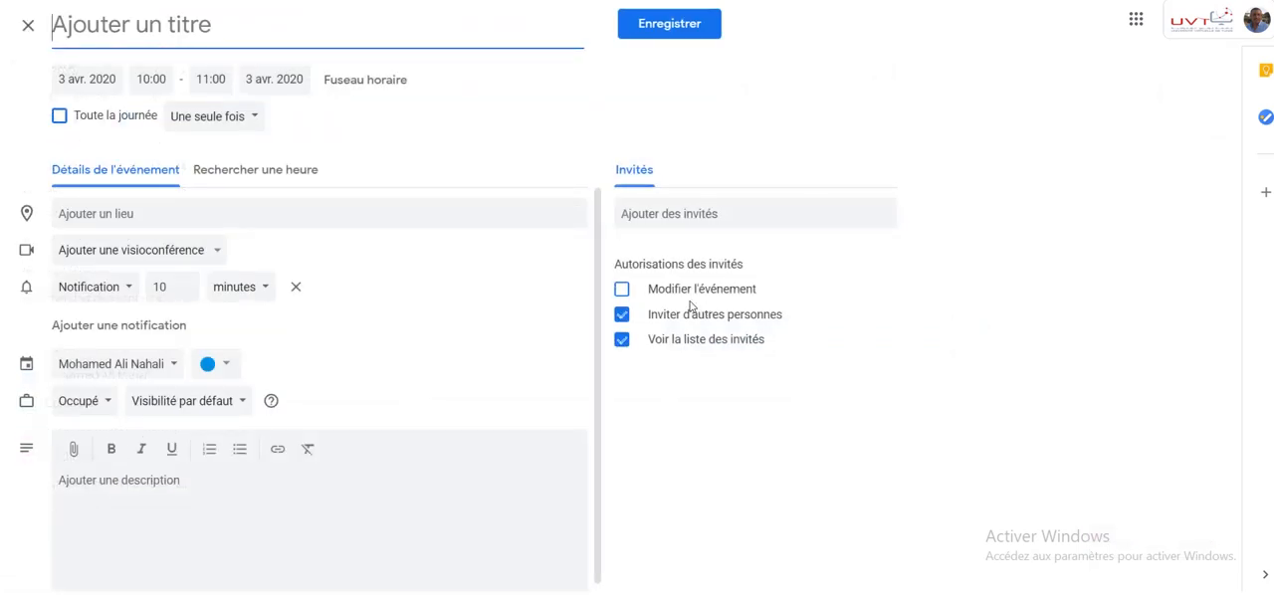
click(90, 211)
text(Séance synchrone : Système d'information)
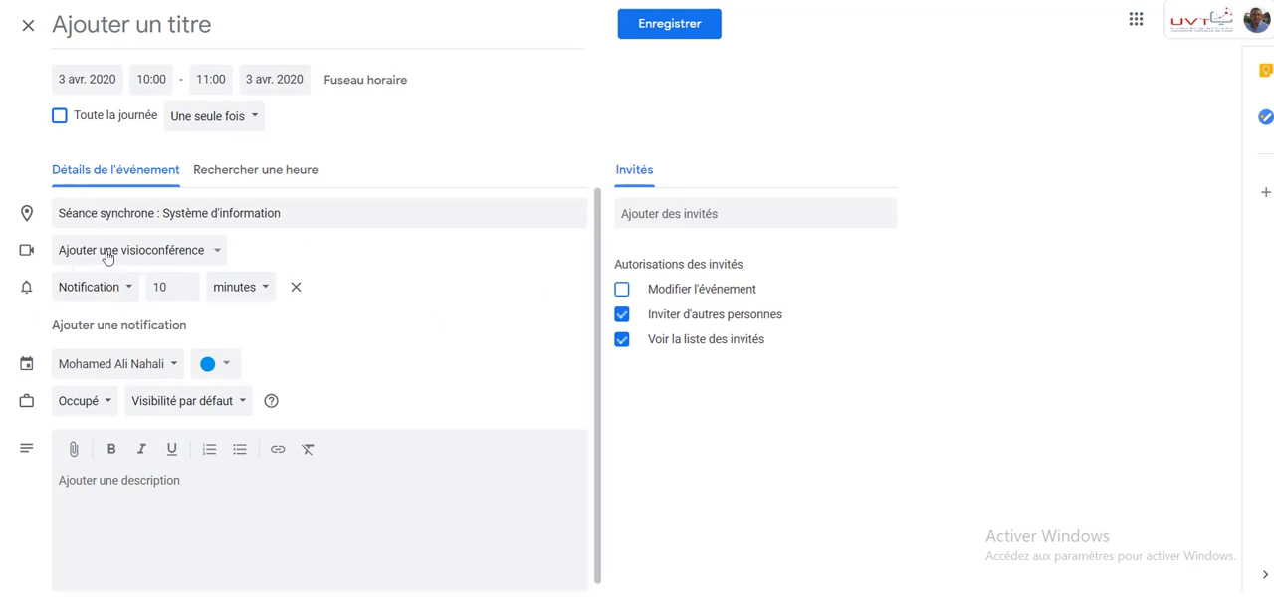
- Add a Hangouts Meet video conference to the event and set its notification to 15 minutes
click(217, 253)
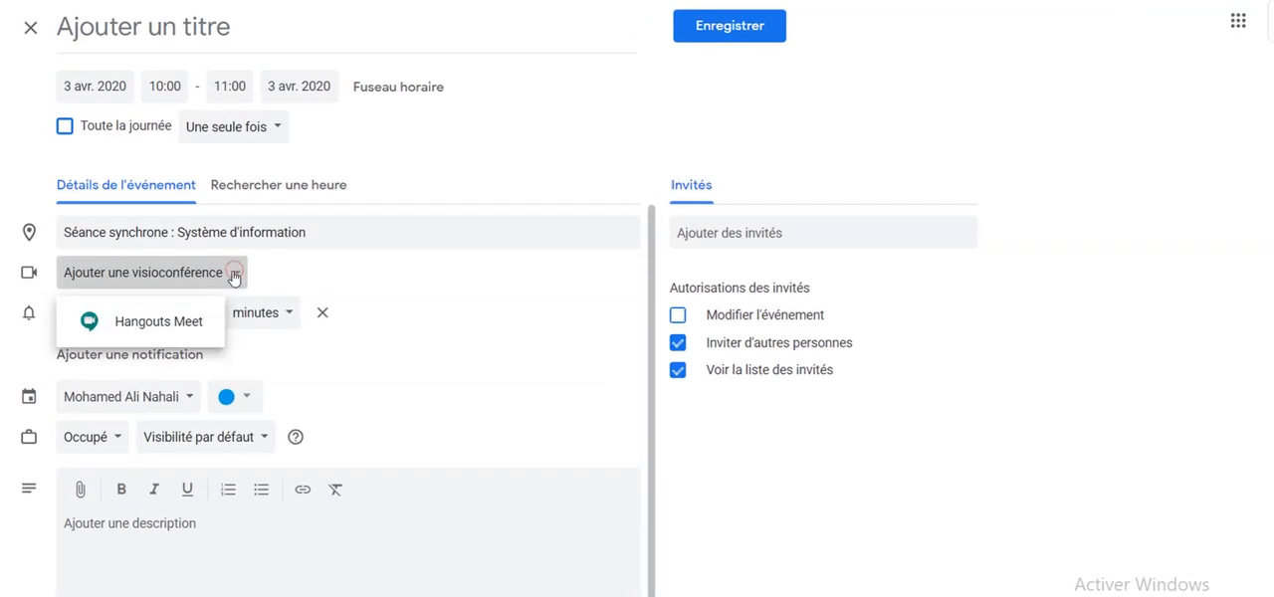
click(131, 326)
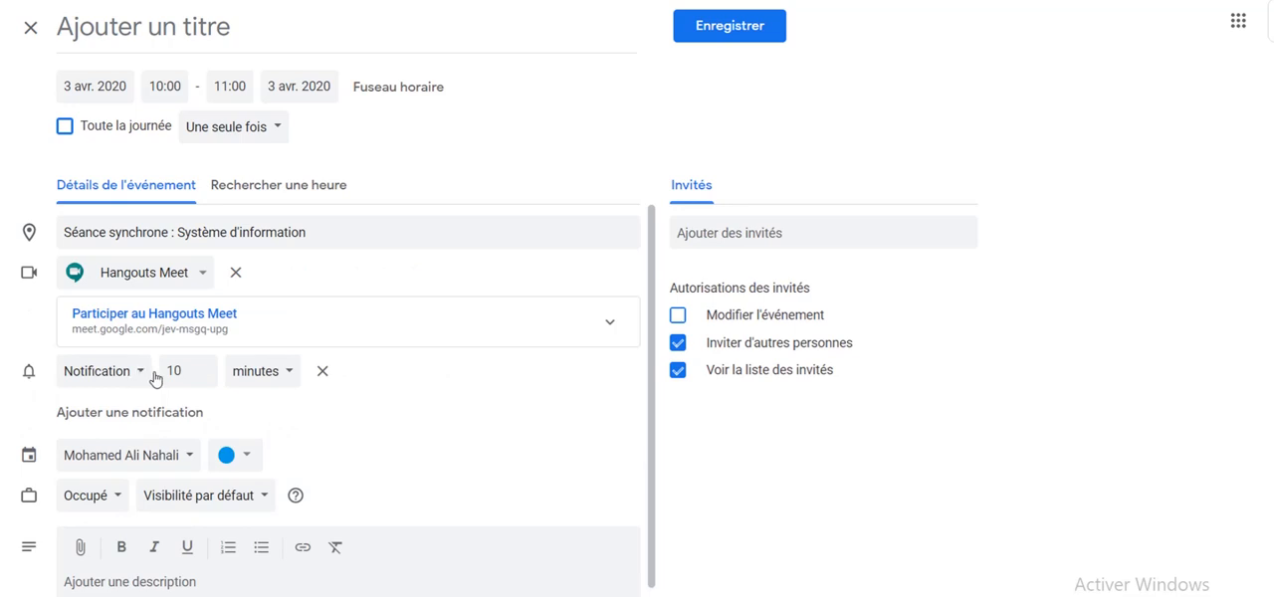
click(202, 367)
click(202, 366)
double_click(172, 371)
text(1)
click(413, 418)
click(190, 460)
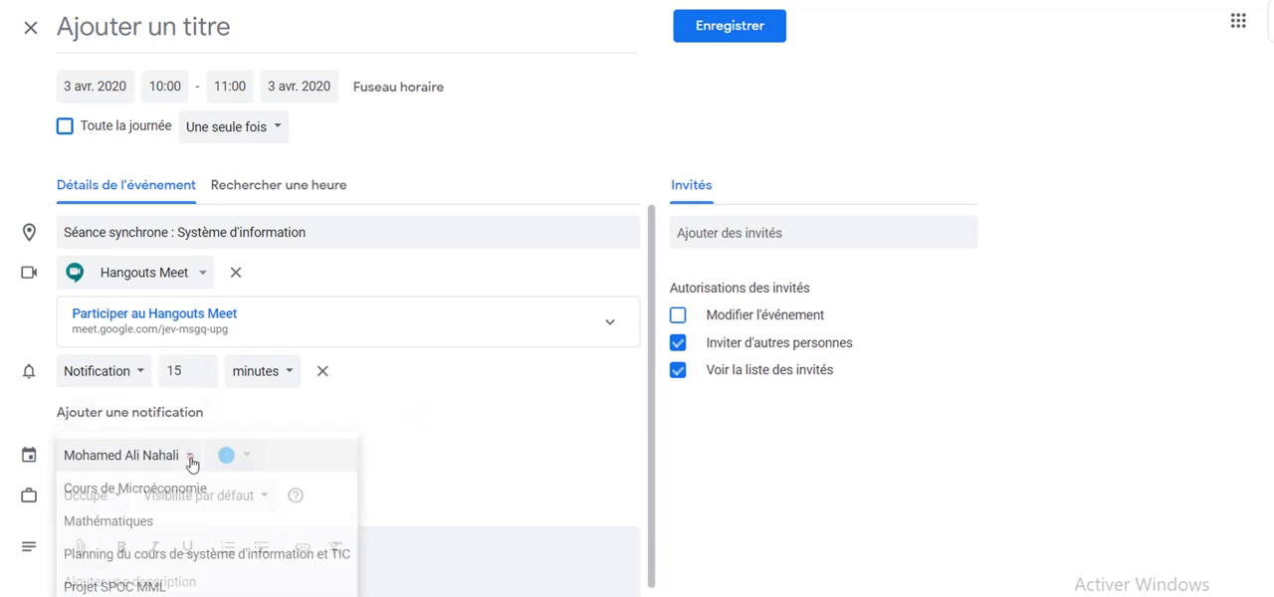
click(433, 418)
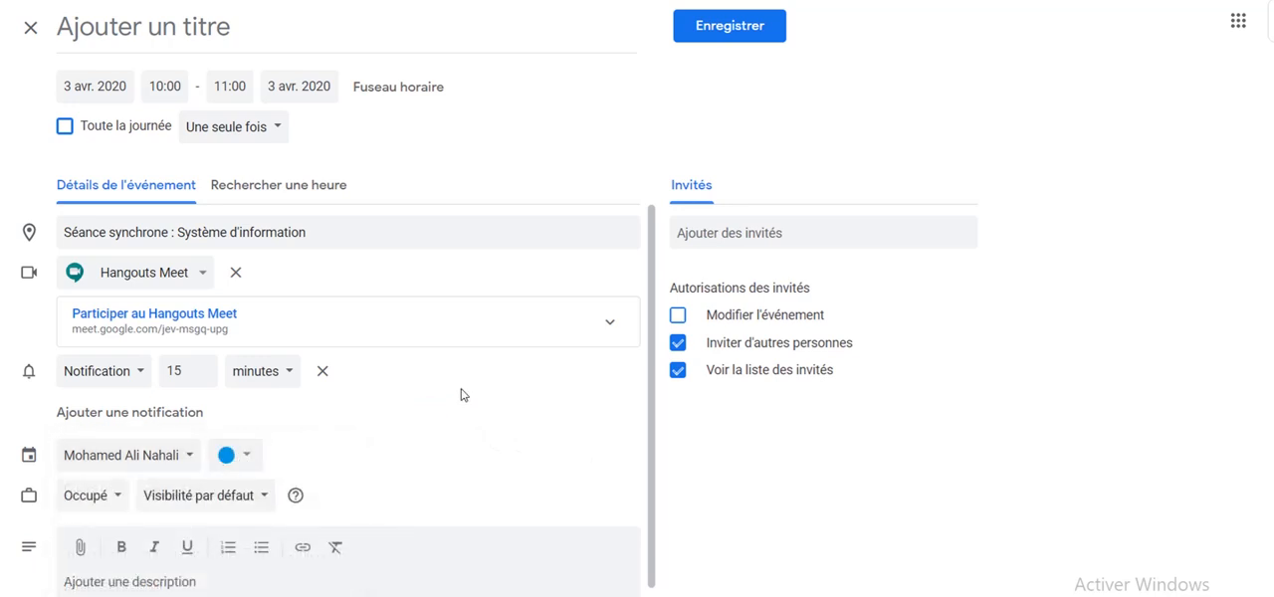
scroll(461, 394, down, 2)
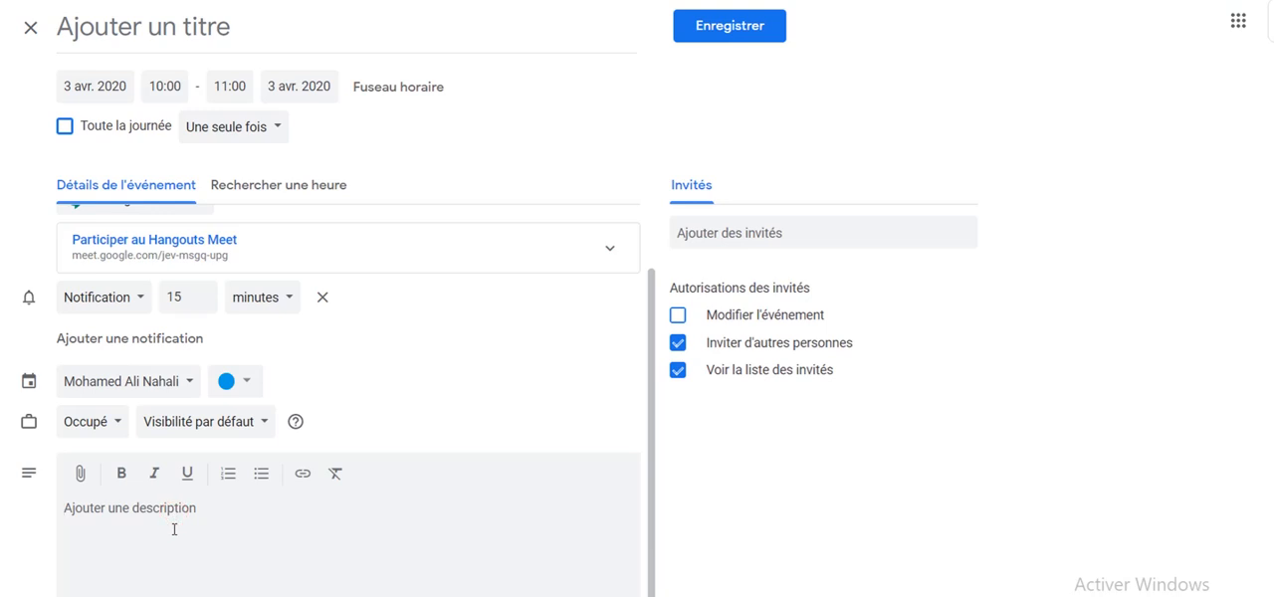
scroll(552, 474, up, 2)
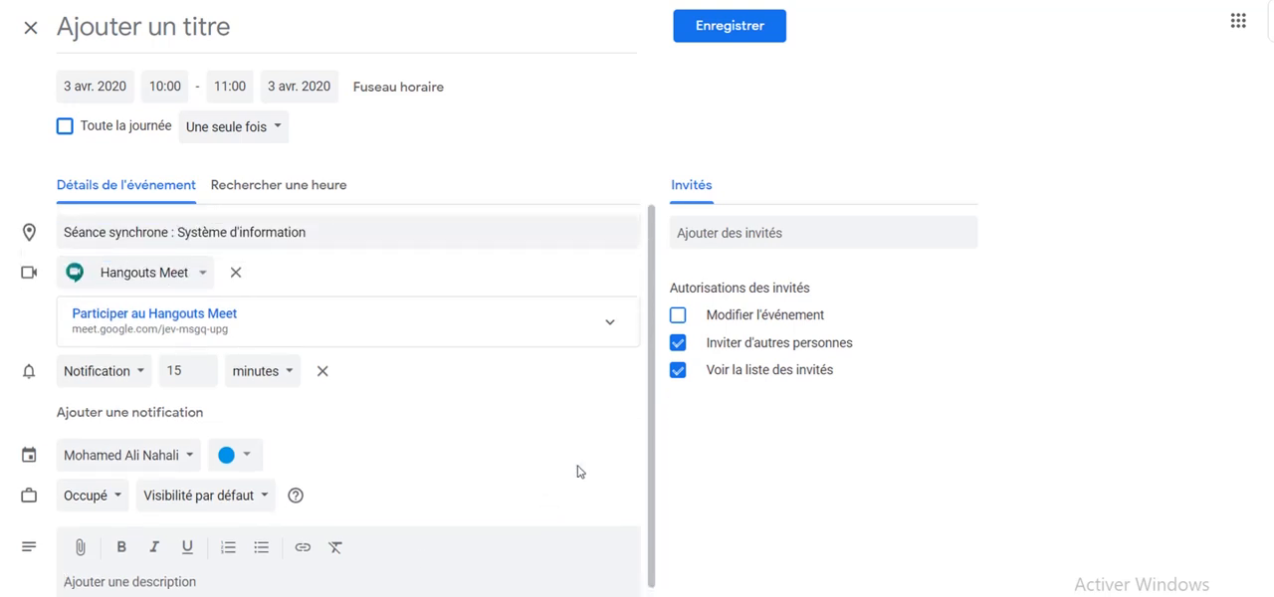
- Look over the event's guest field, Hangouts Meet joining details and recurrence options without changing them
click(718, 231)
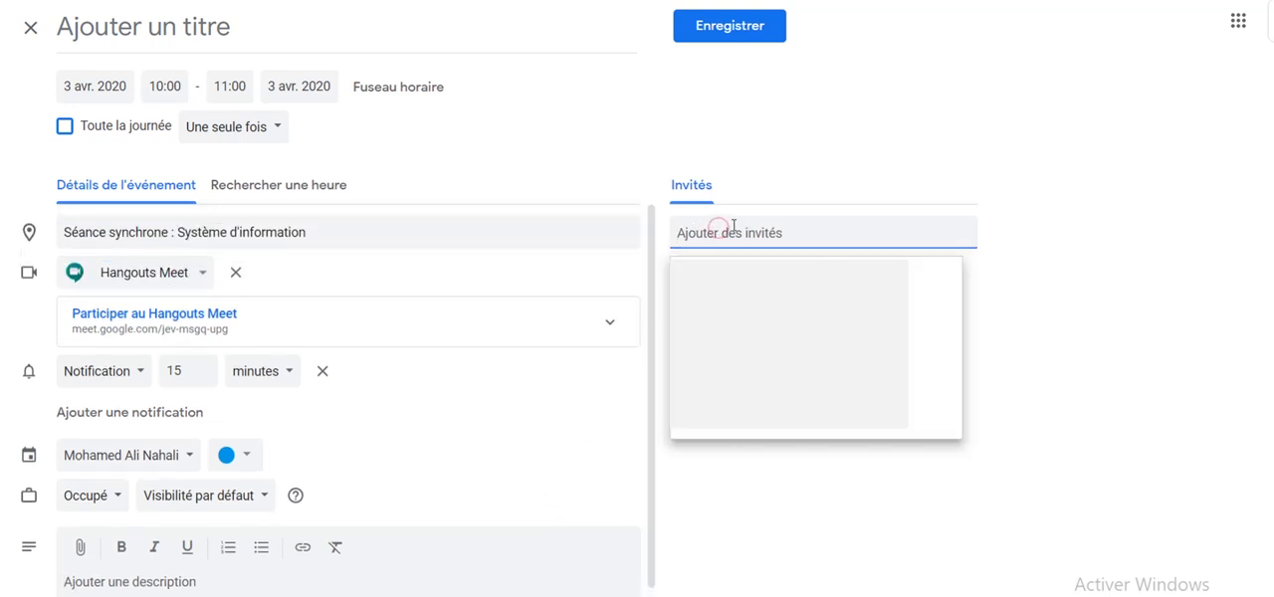
click(900, 161)
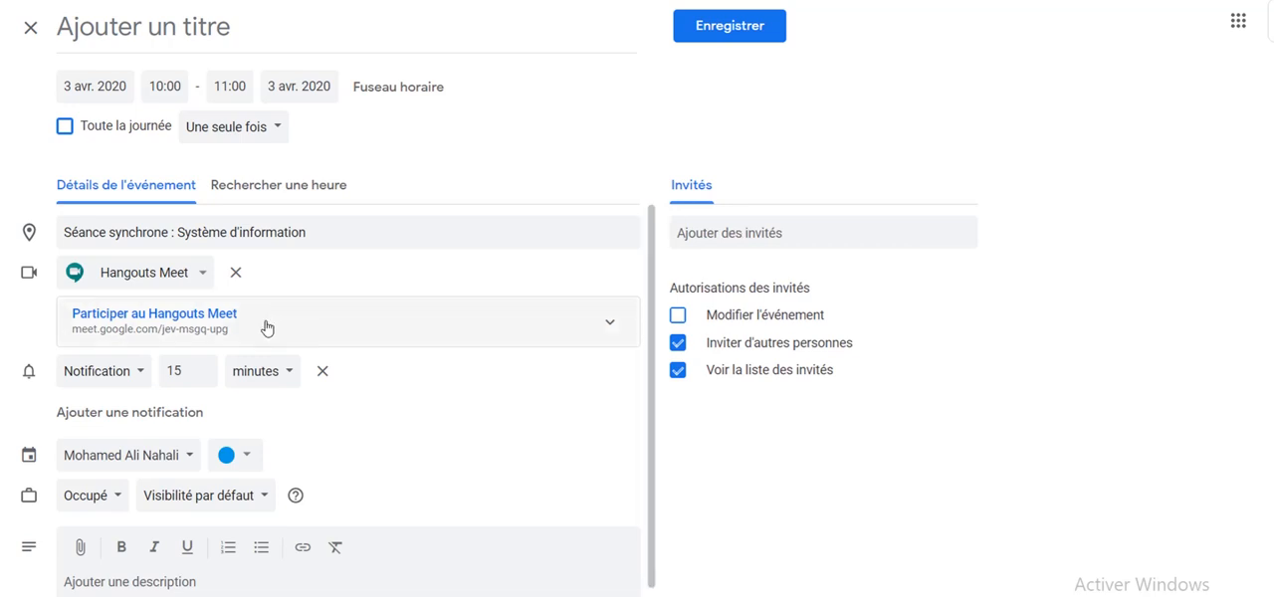
click(610, 325)
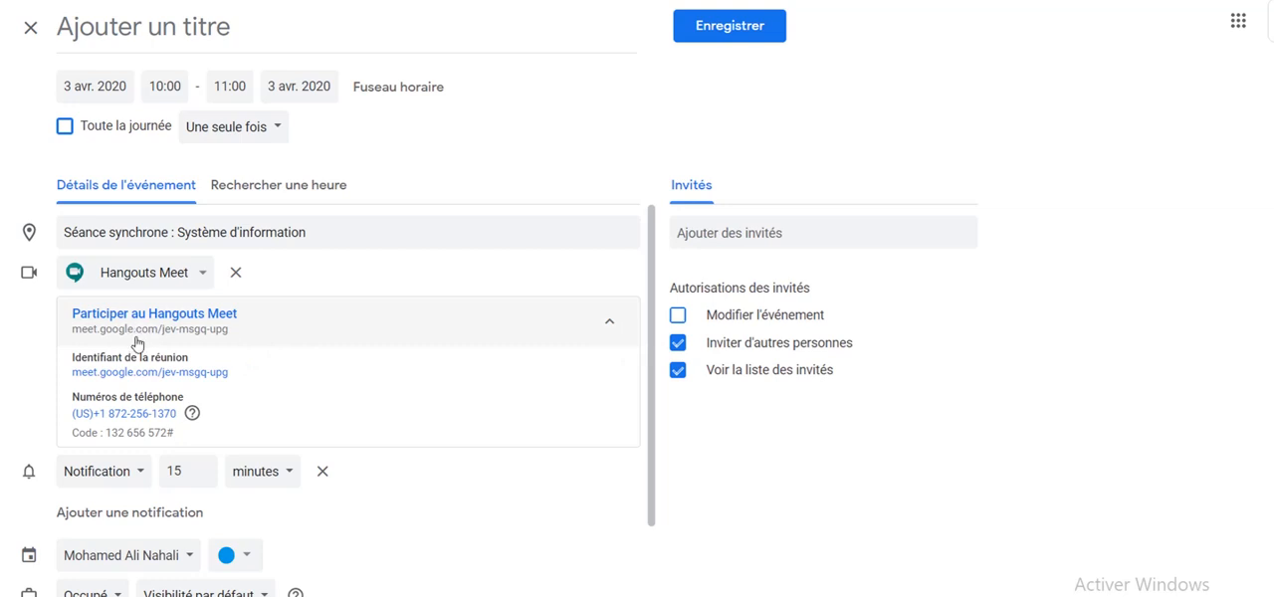
drag(235, 377, 73, 373)
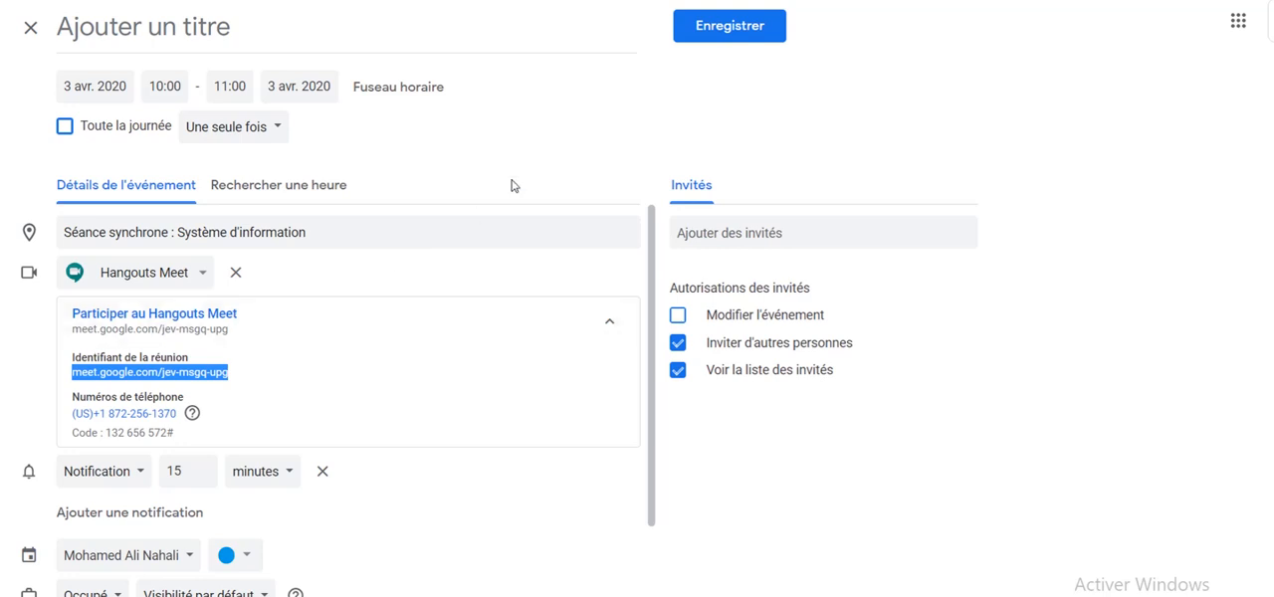
click(542, 149)
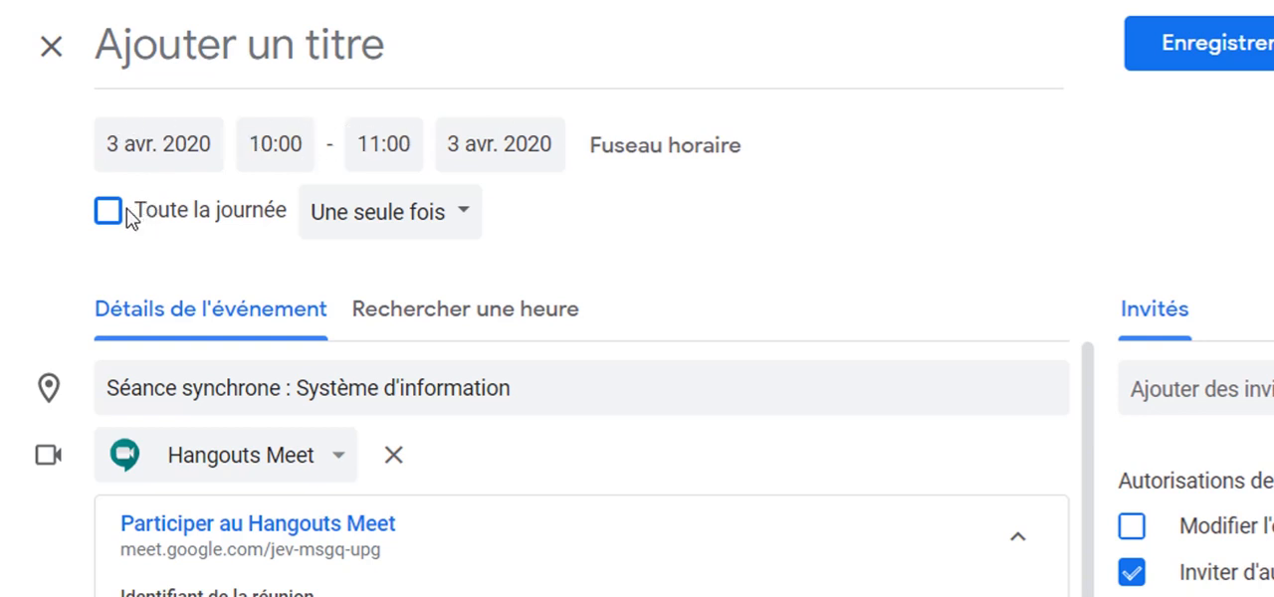
click(457, 215)
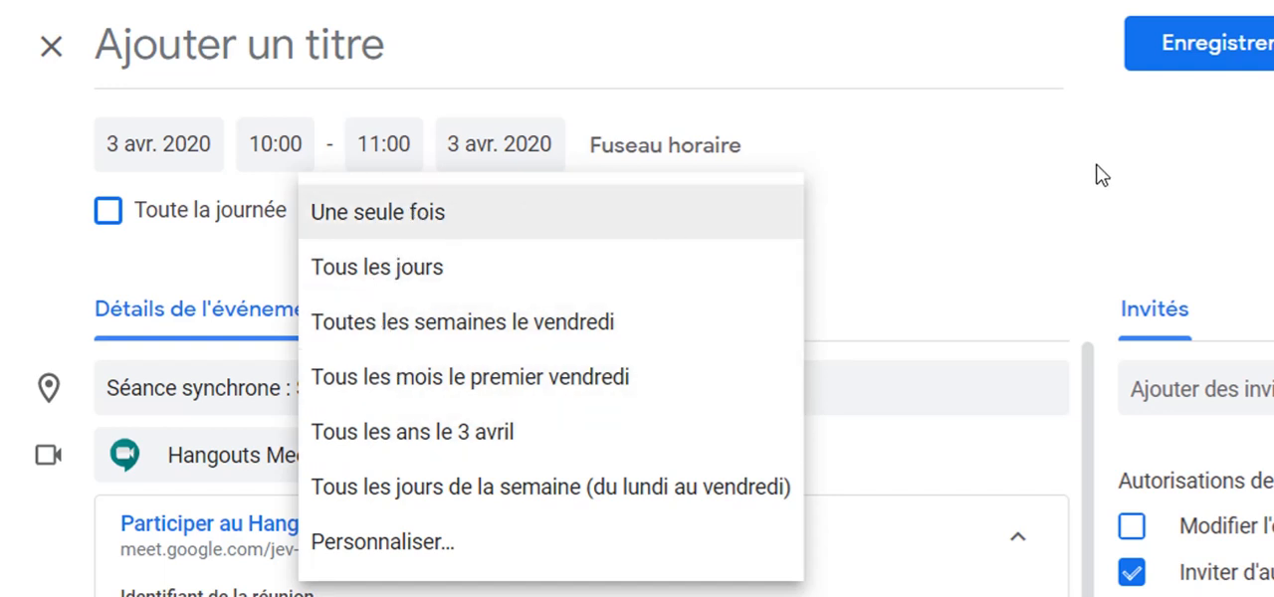
click(436, 42)
- Title the event "Séance synchrone : Système d'information" by reusing the location text, set the location to "Plateforme Moodle" and save the event
drag(509, 388, 91, 392)
key(ctrl+c)
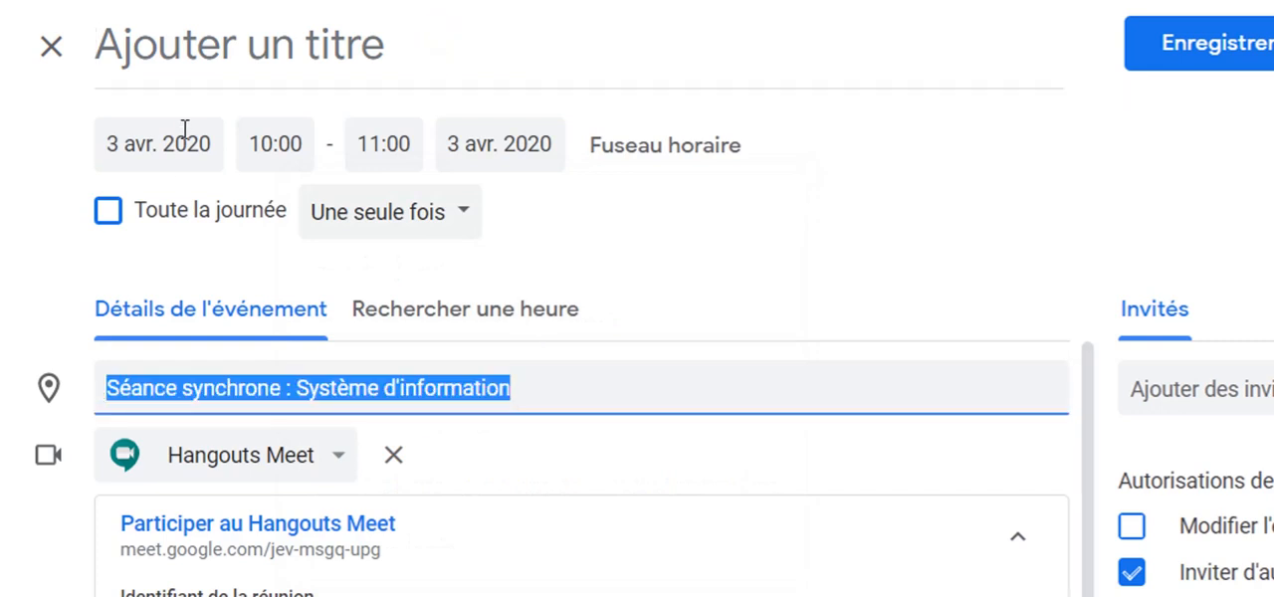
click(183, 45)
key(ctrl+v)
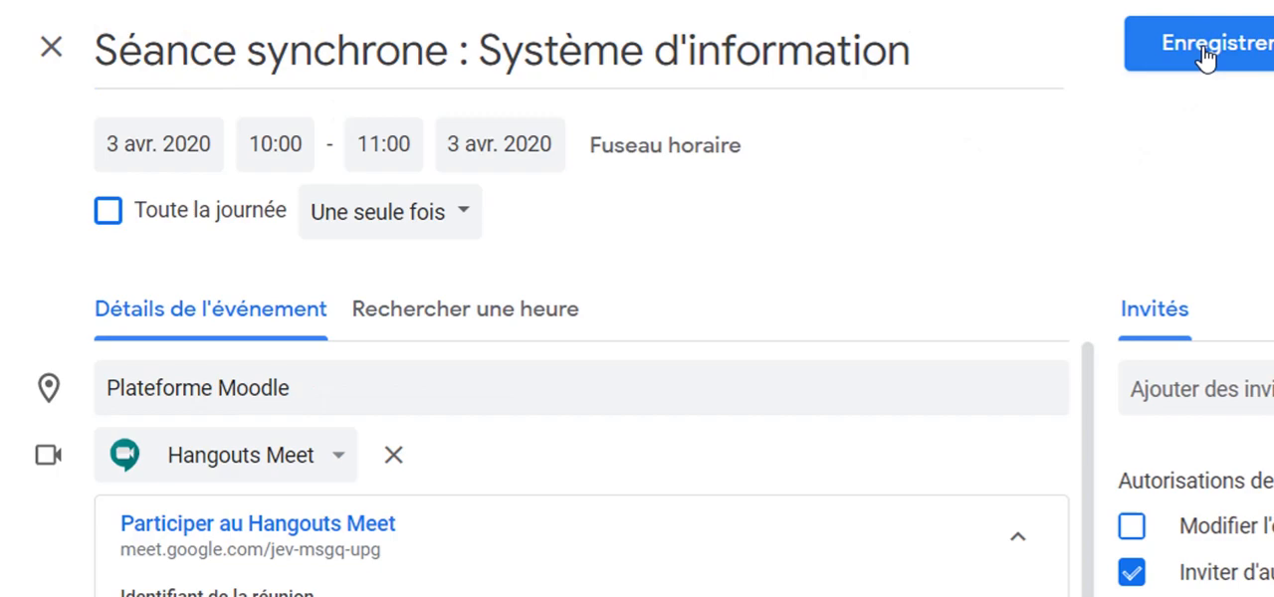
click(1204, 57)
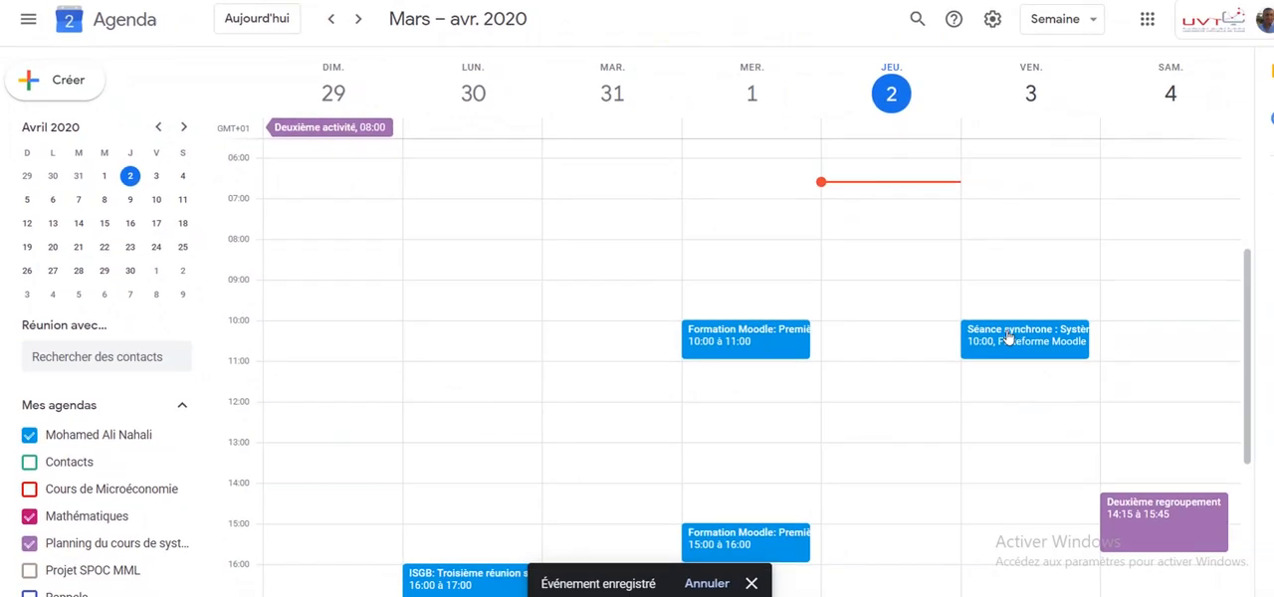
- Open the saved event on Friday 3 April and copy its Hangouts Meet conference link
click(1008, 339)
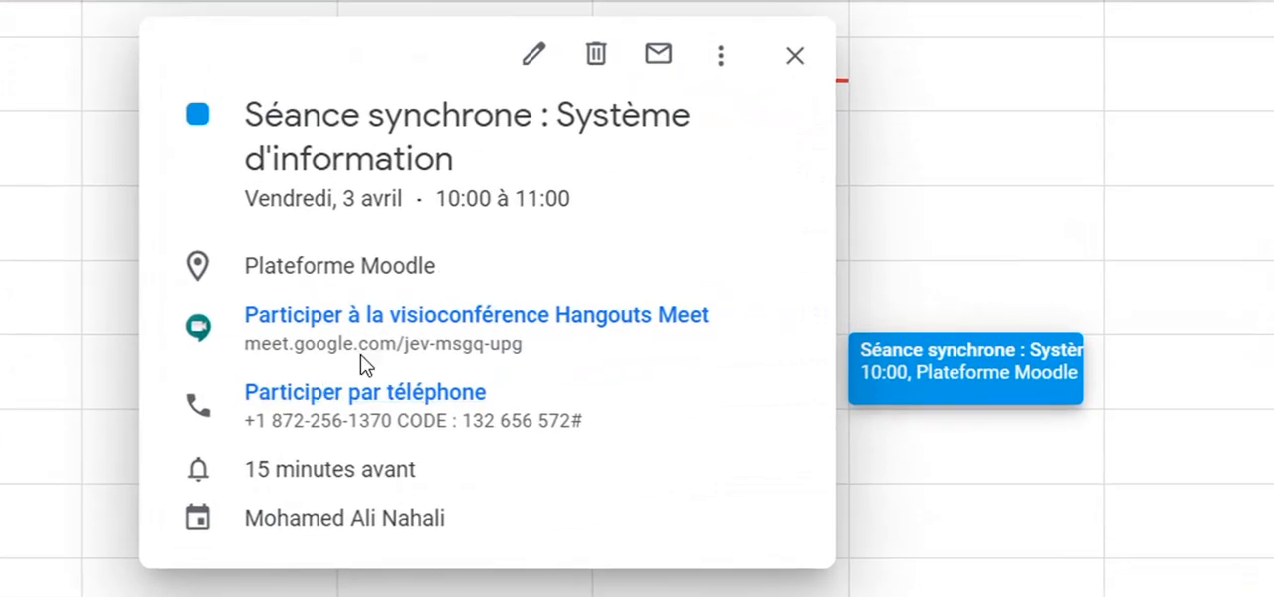
mouse_move(810, 344)
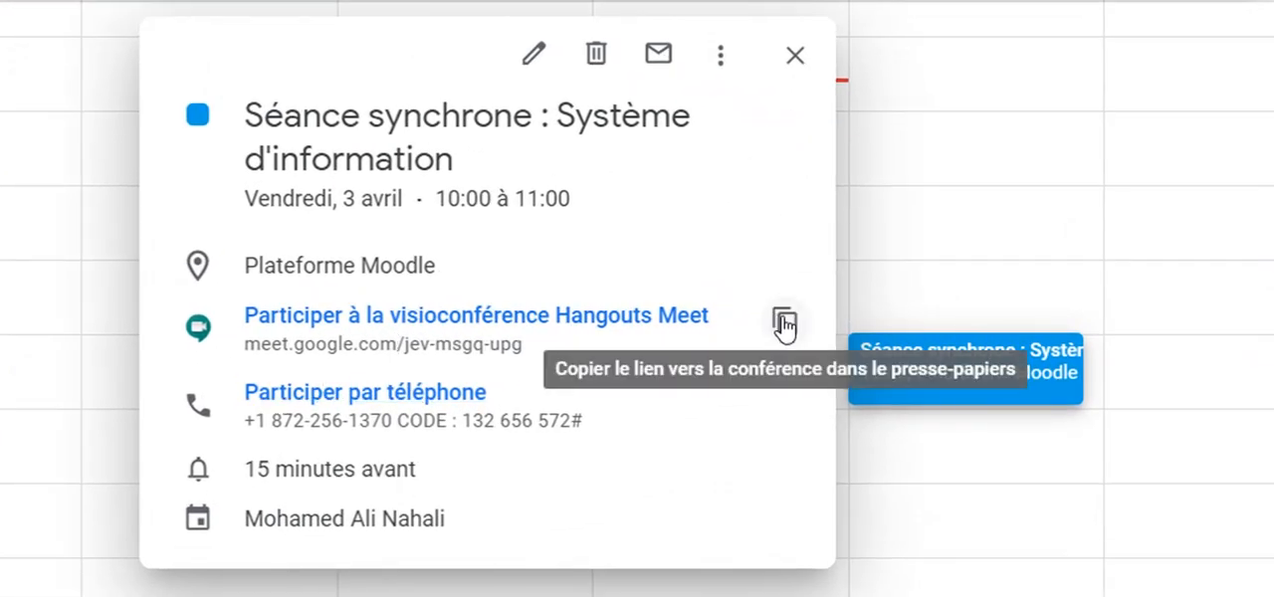
click(784, 323)
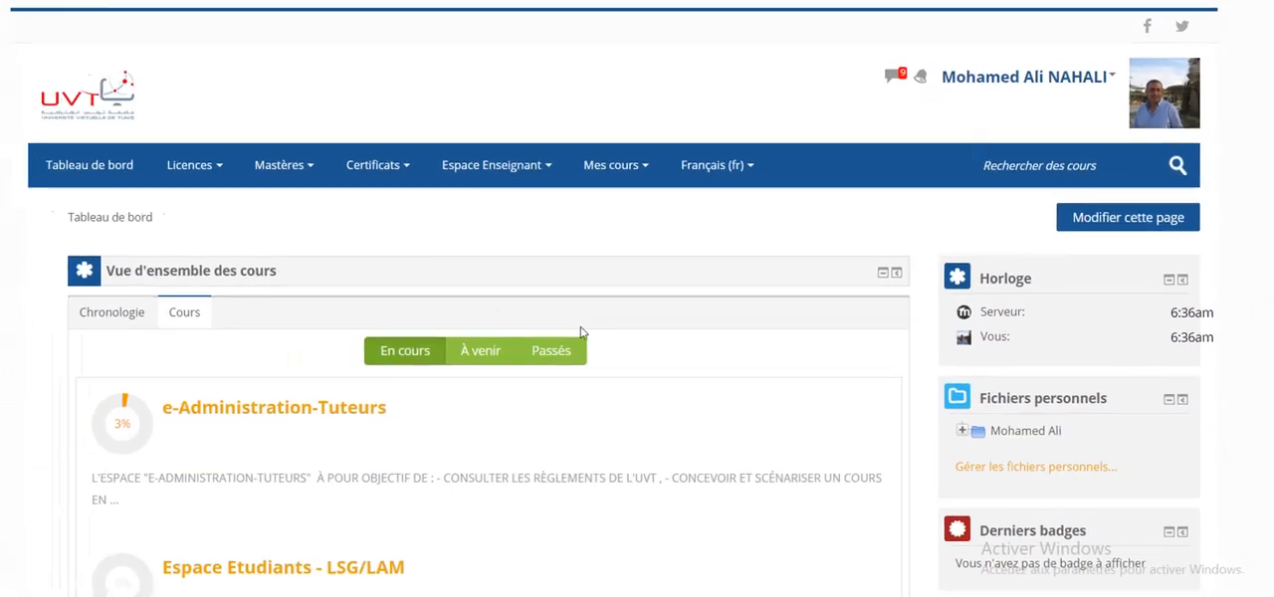
- Switch to Moodle and open the Annonces forum of the course "Systèmes d'informations et TIC"
scroll(617, 323, down, 6)
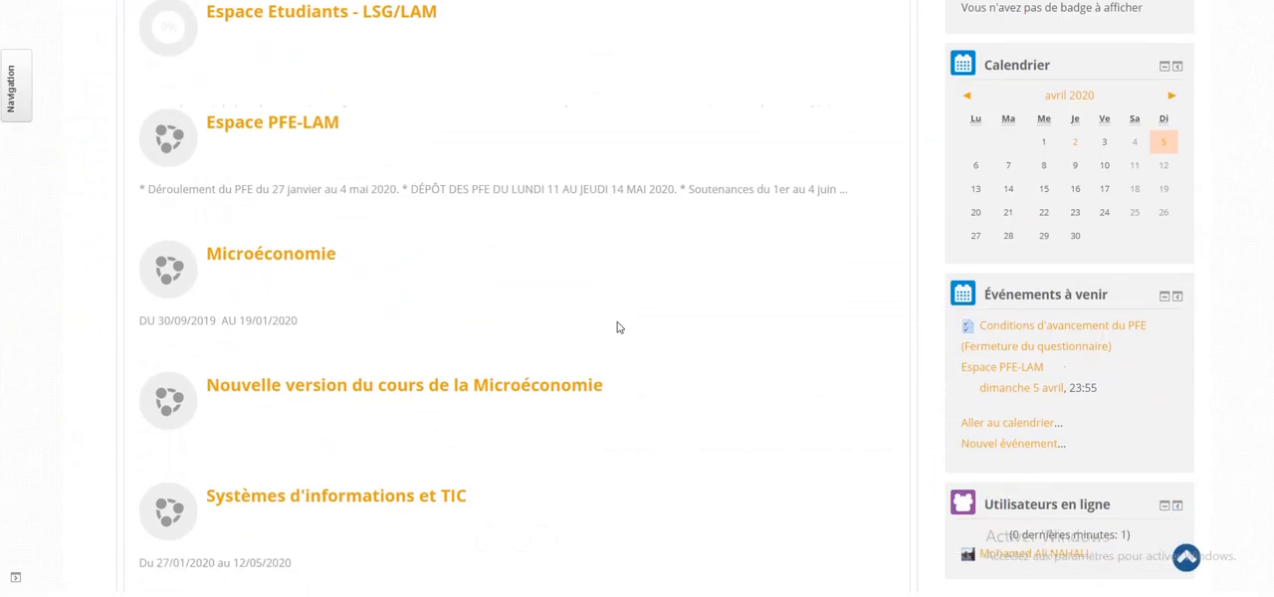
scroll(617, 327, down, 2)
click(293, 292)
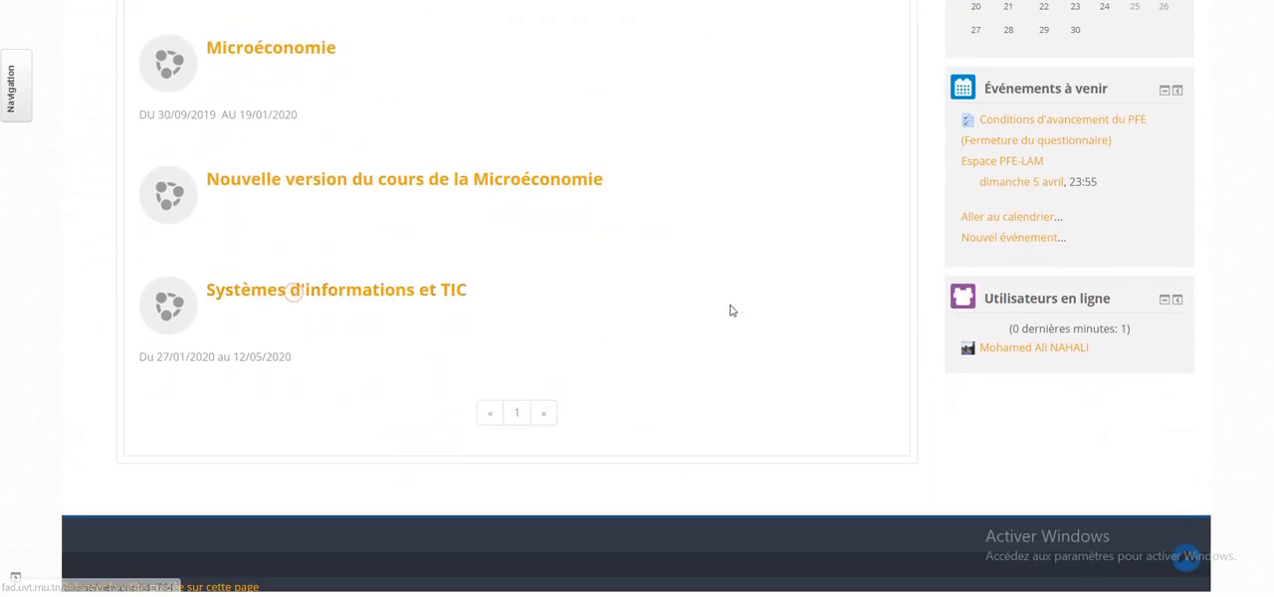
scroll(514, 296, down, 2)
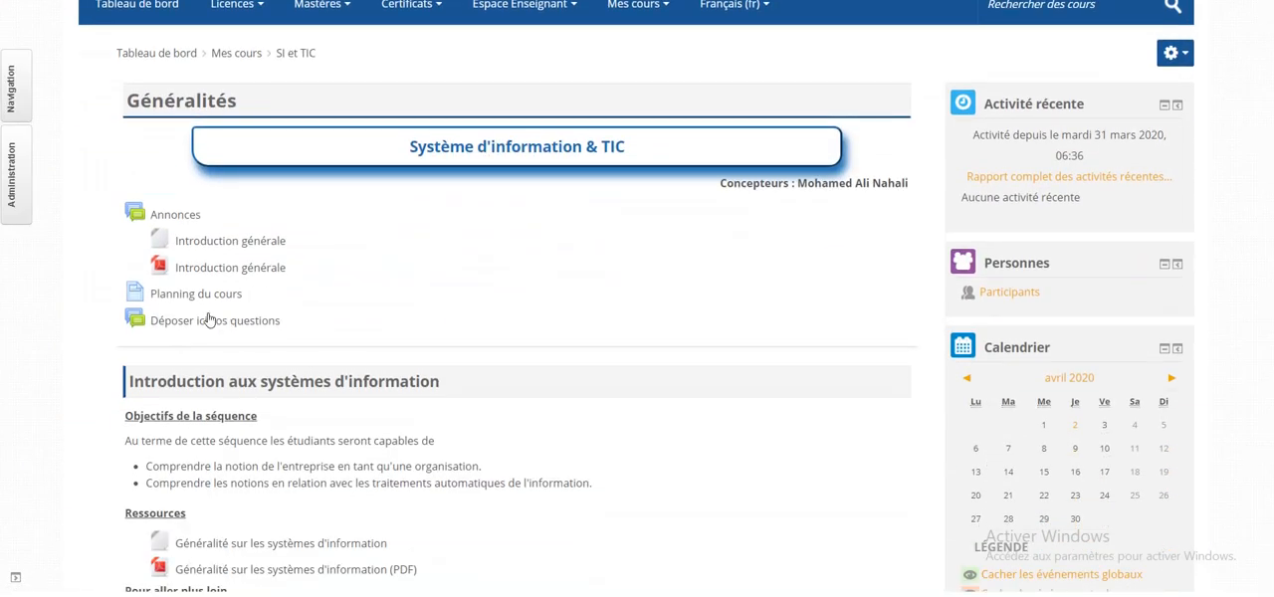
click(181, 214)
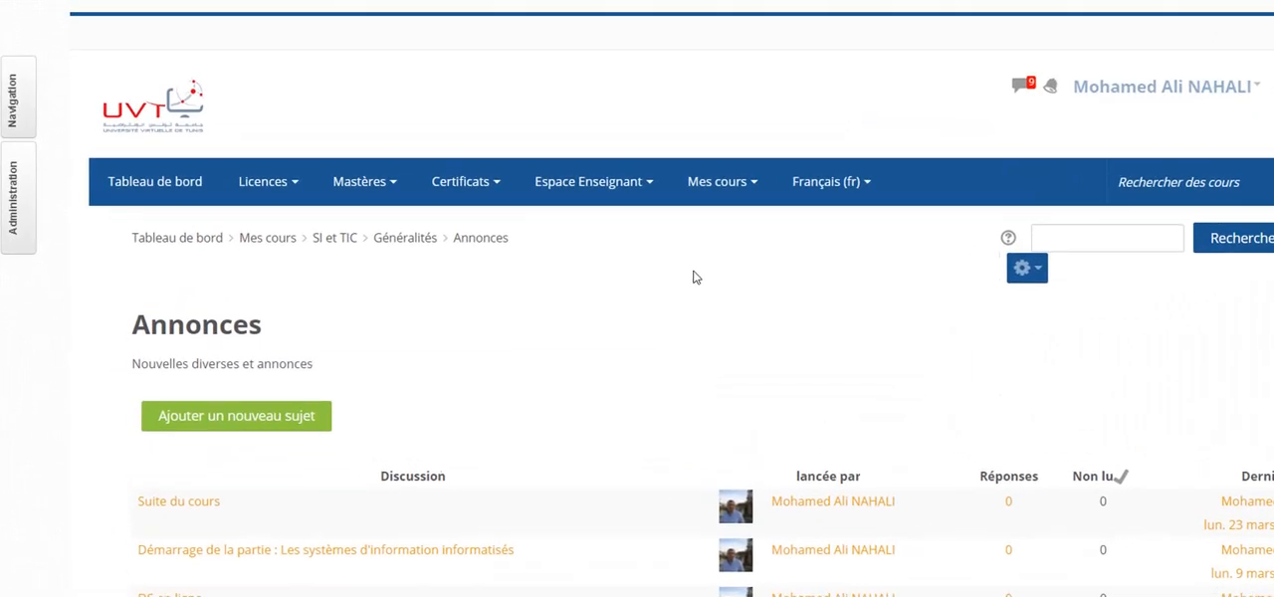
- Start a new forum topic with the subject "Séance synchrone : 03/04/2020"
scroll(614, 244, down, 2)
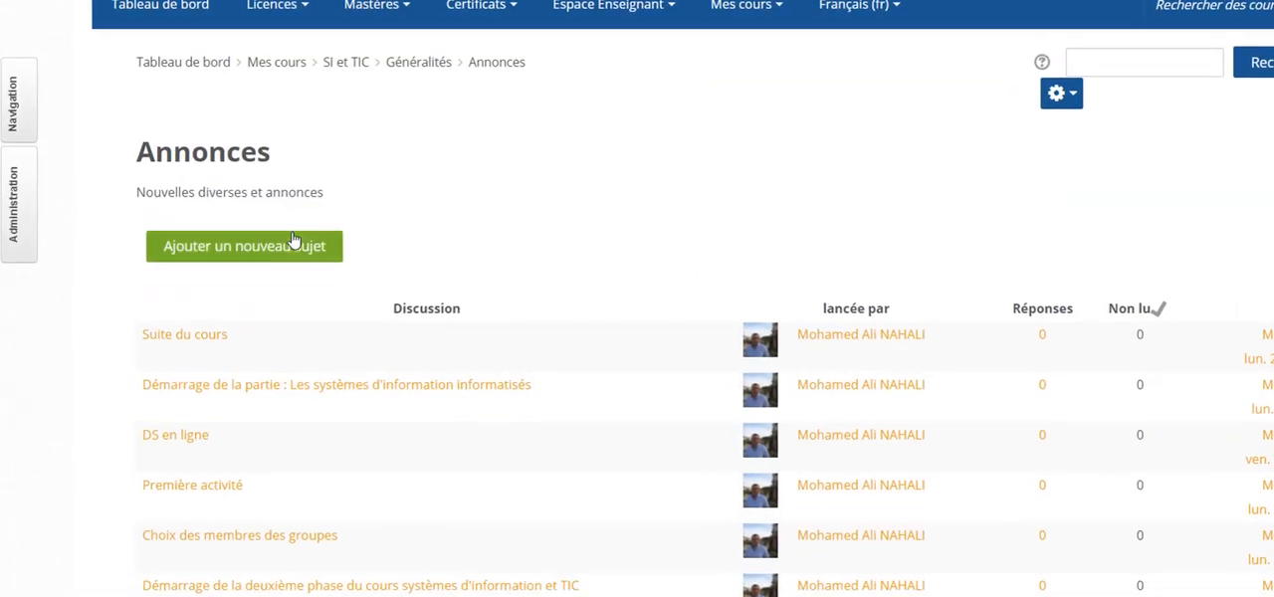
click(231, 248)
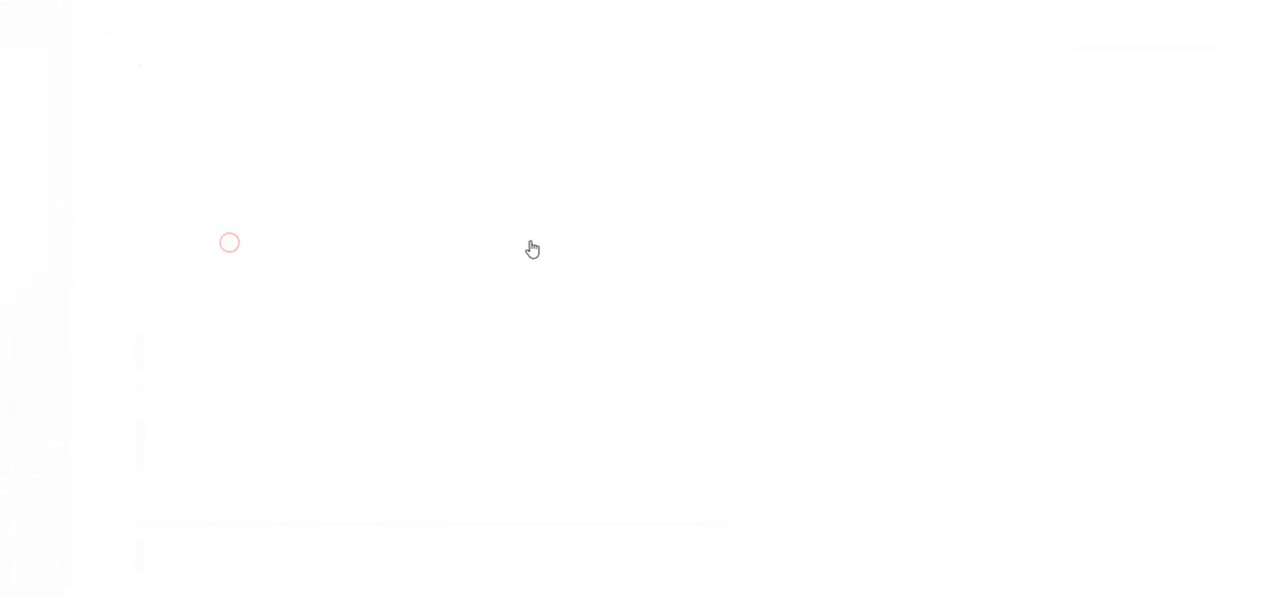
scroll(489, 321, down, 2)
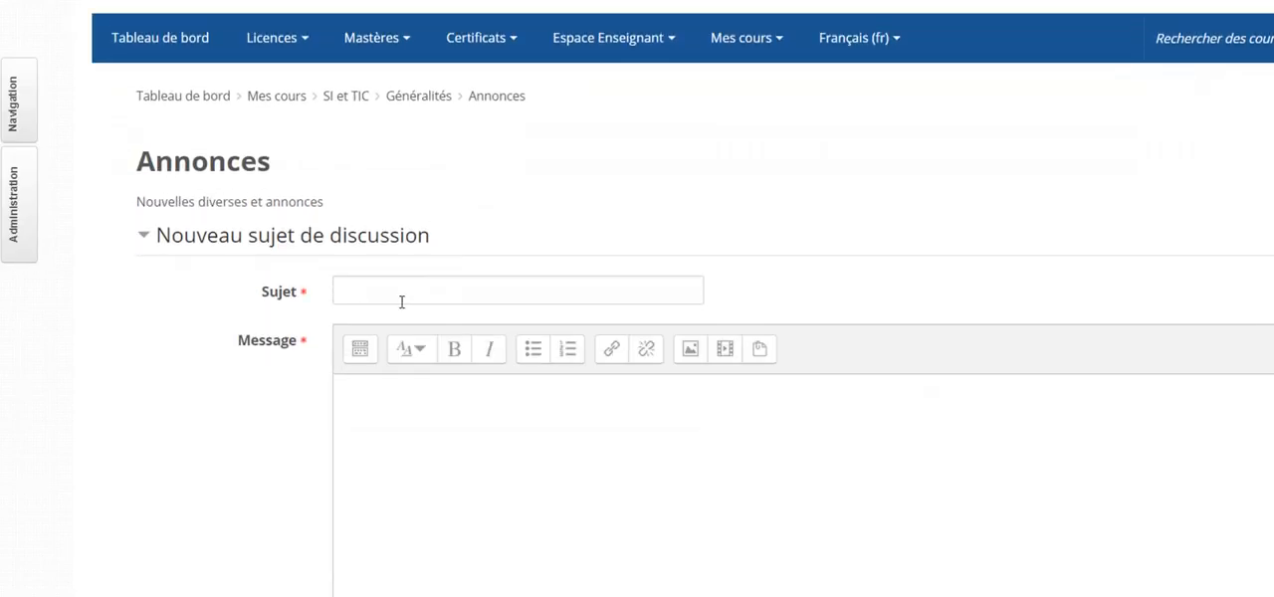
click(401, 298)
text(S)
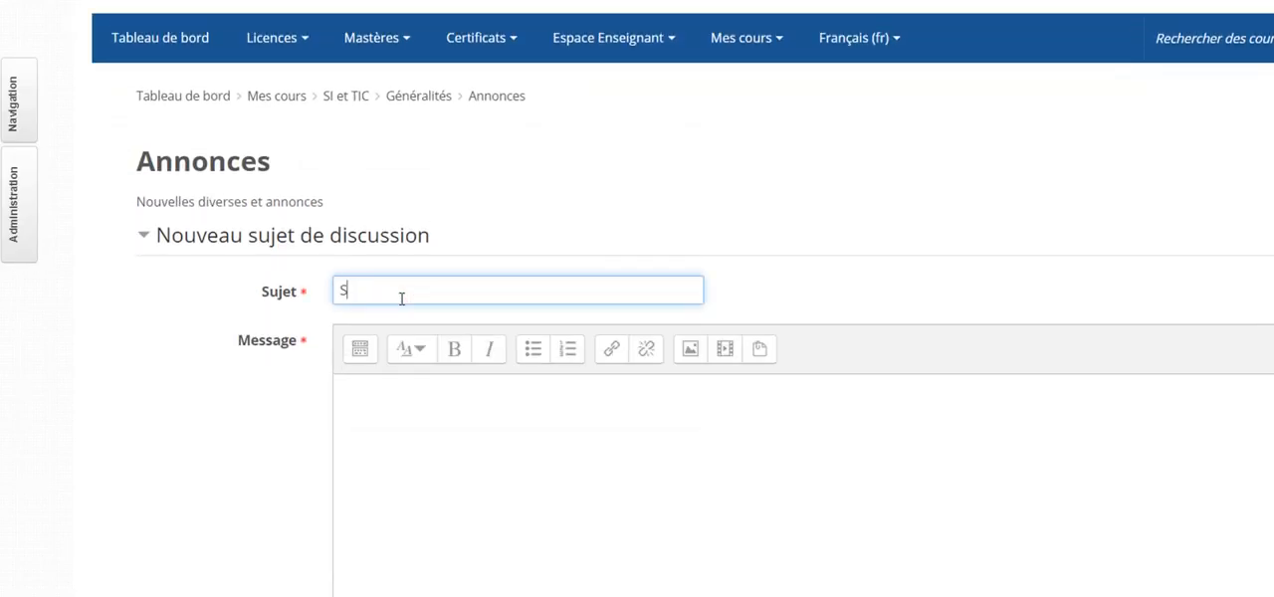
text(éanace)
key(BackSpace)
key(BackSpace)
key(BackSpace)
text(ance synchrone :)
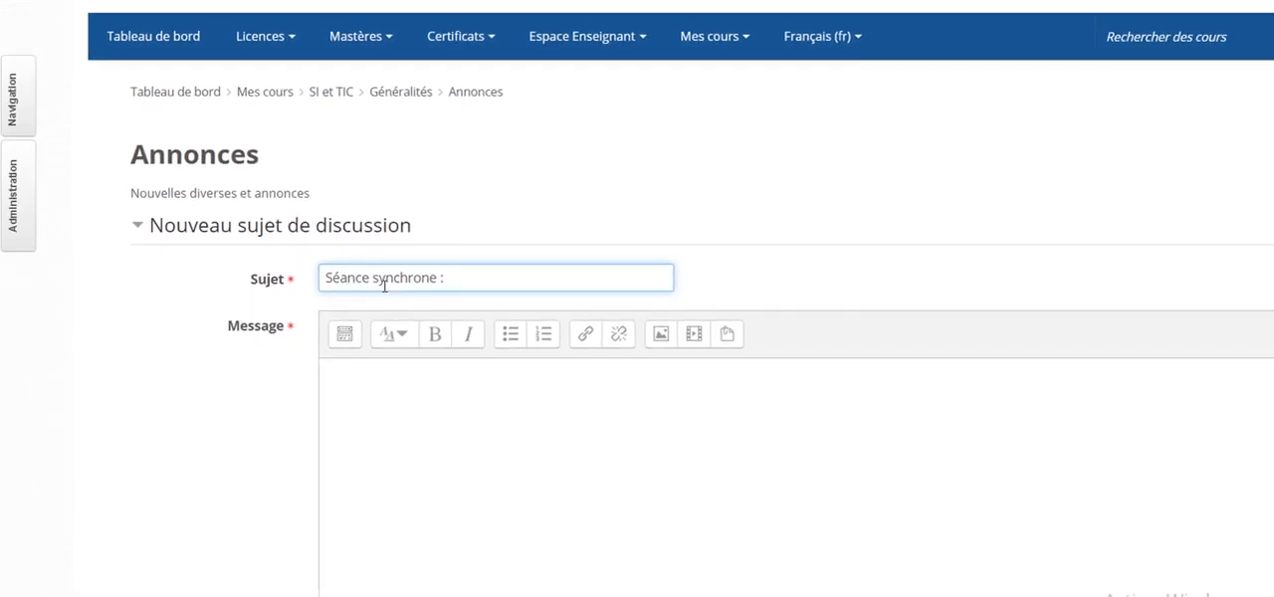
text( 03/04/2020)
key(Tab)
key(Tab)
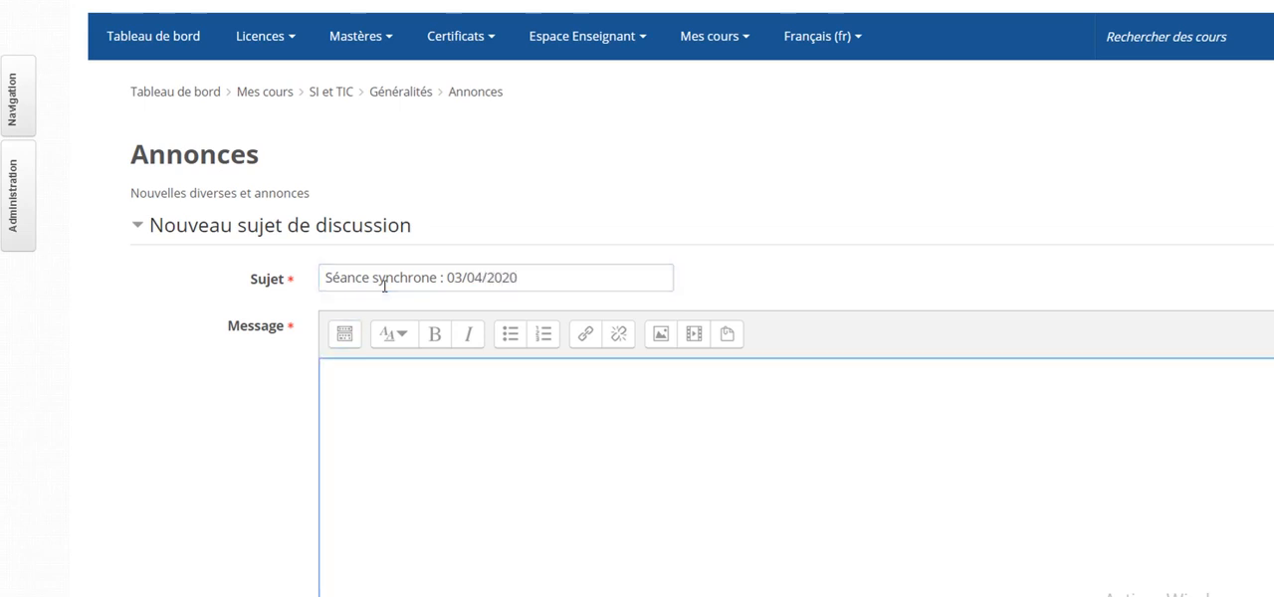
- Write the message text "Bonjour." and "Vous êtes invité(e) à une séance synchrone qui aura lieu ce vendredi 03/04/2020 à 10h du matin."
text(Bonjour.)
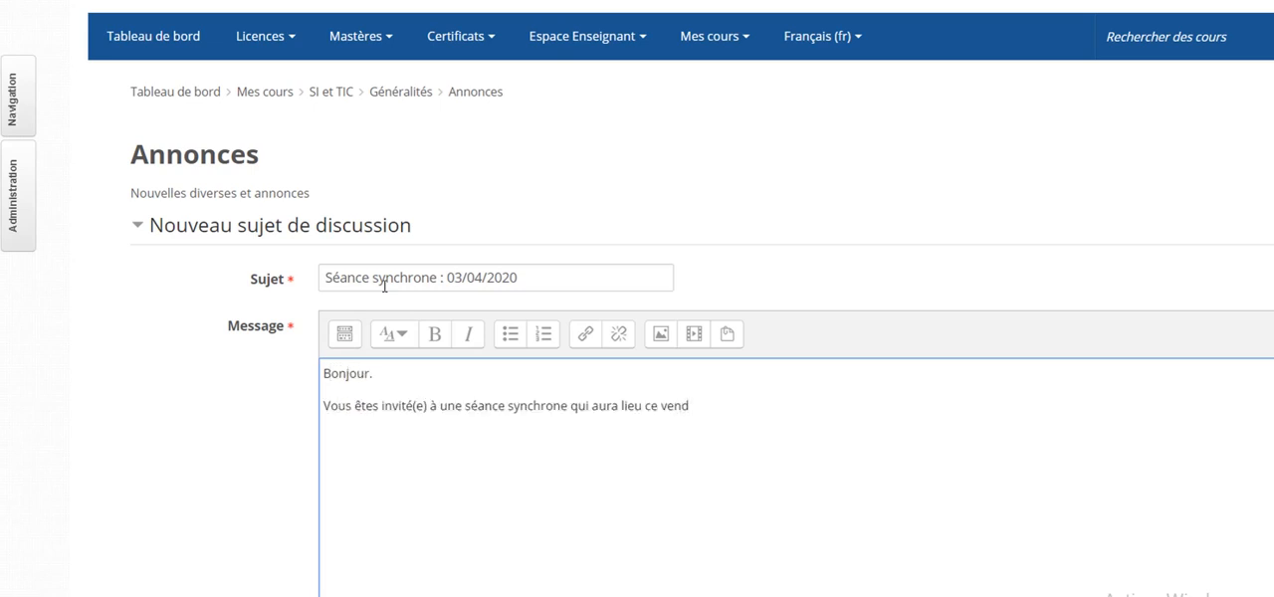
text(id)
key(BackSpace)
key(BackSpace)
text(redi et)
text( 03/04/2020 à)
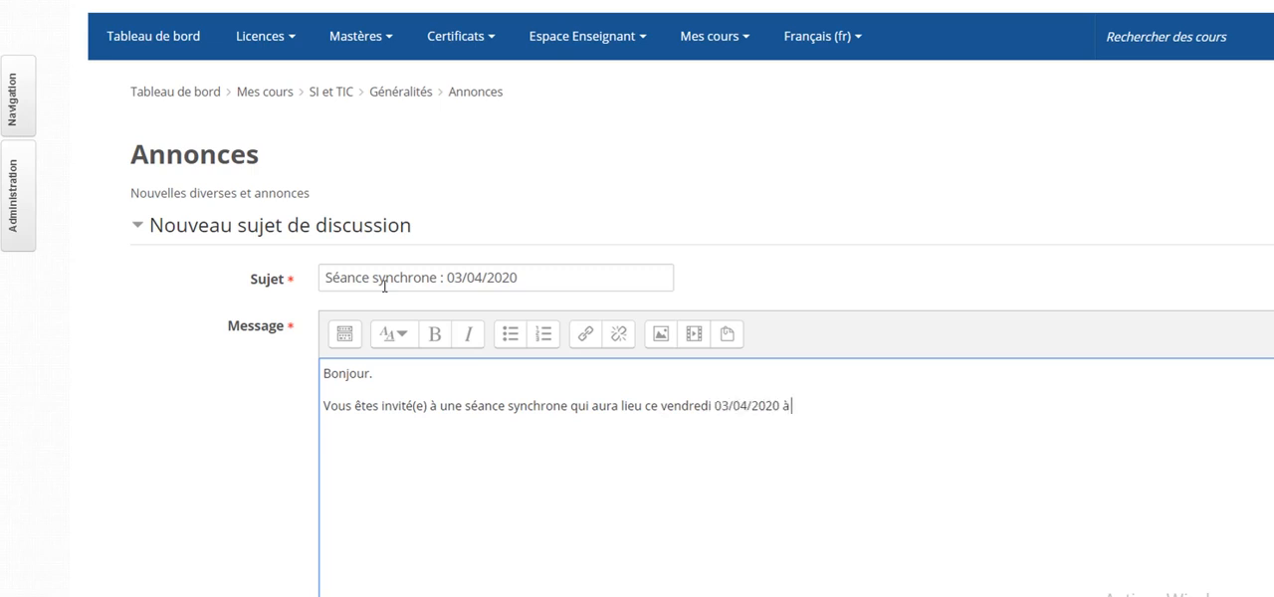
text( 10h du matin.)
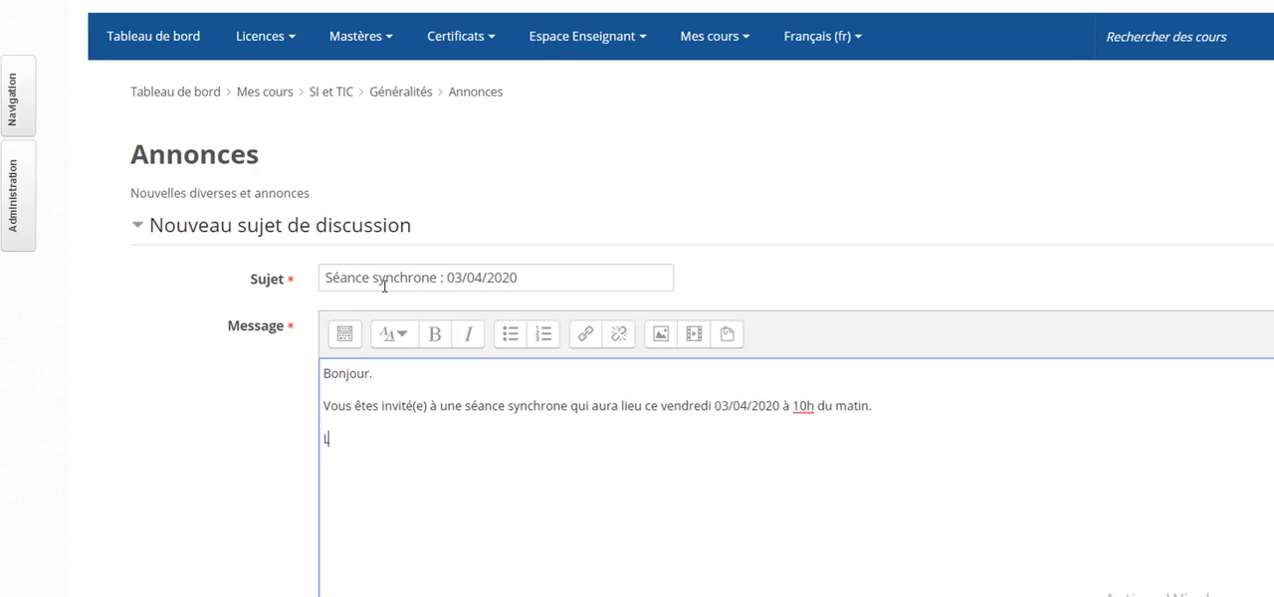
text(e lien de la réunion :)
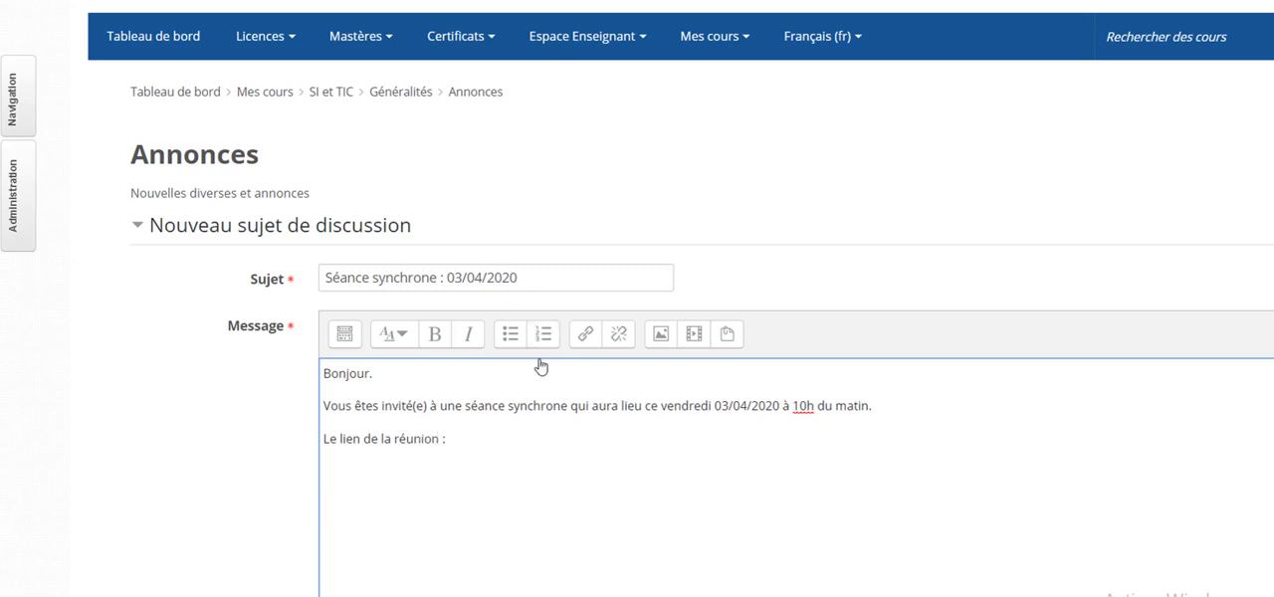
- Add the line "Le lien de la réunion : Cliquer ici" below the invitation sentence
text(Cliquer ici)
- Link "Cliquer ici" to the copied Hangouts Meet address, set it to open in a new window, and make it bold
drag(449, 439, 511, 445)
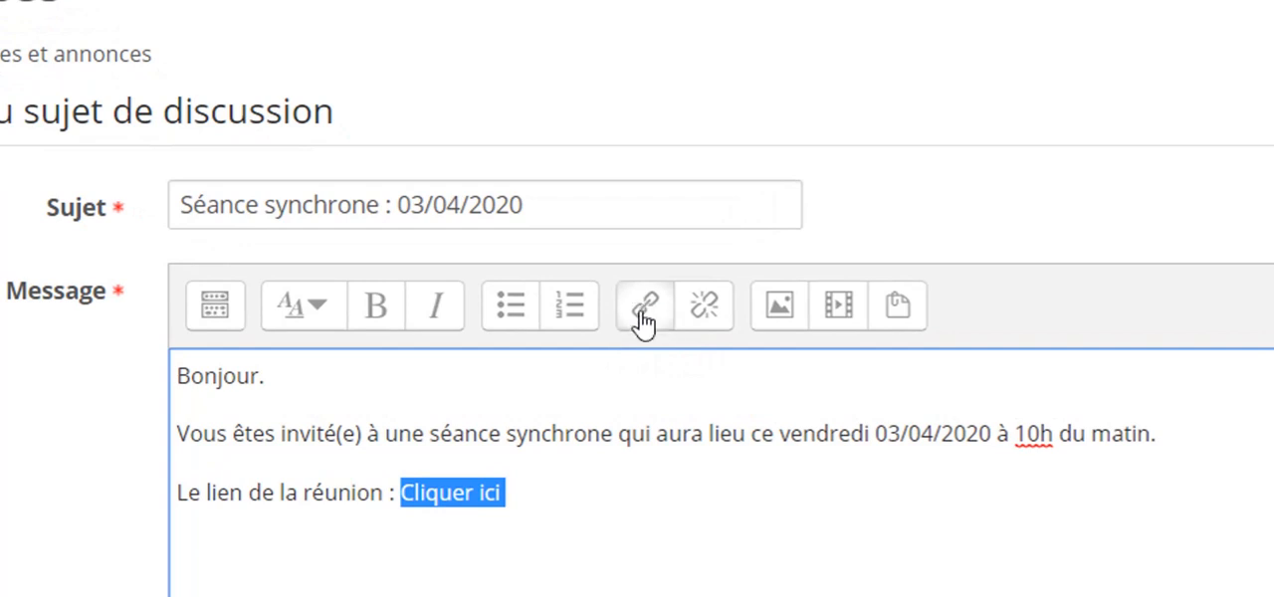
click(642, 316)
text(https://meet.google.com/jev-msgq-upg)
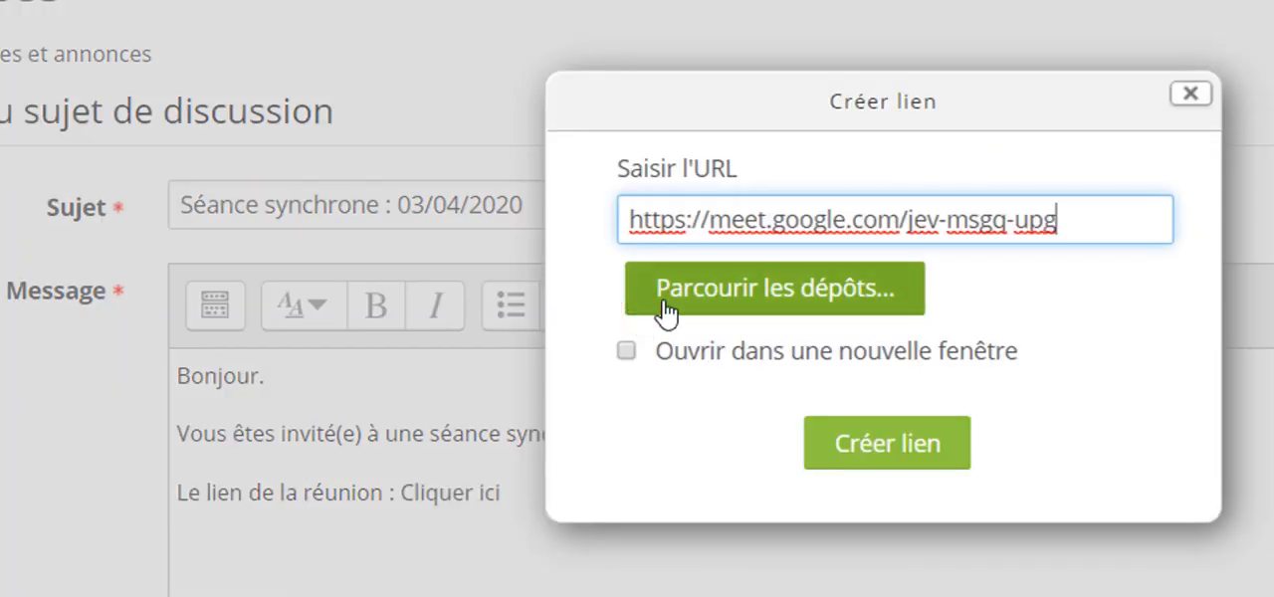
click(624, 353)
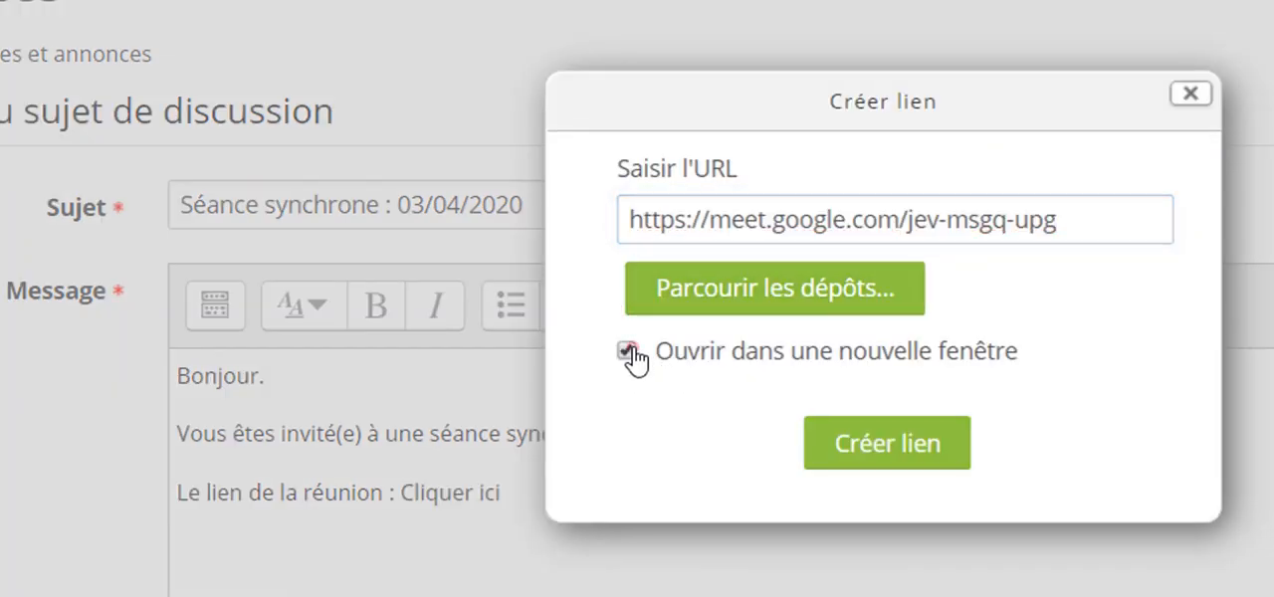
click(894, 459)
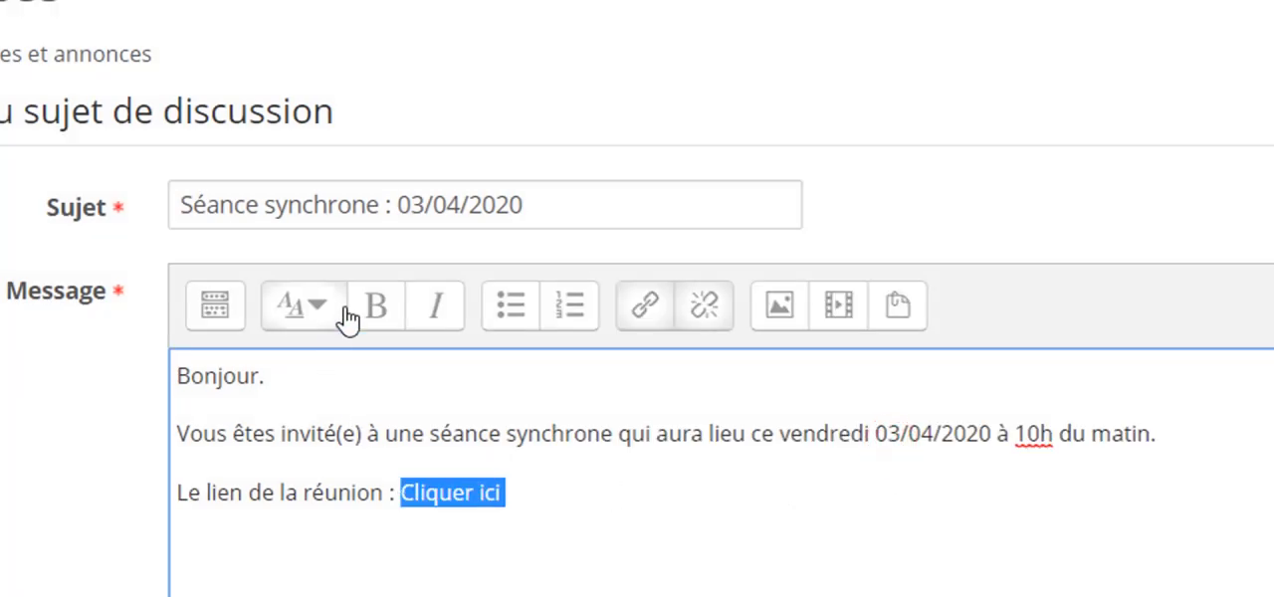
click(376, 310)
click(617, 500)
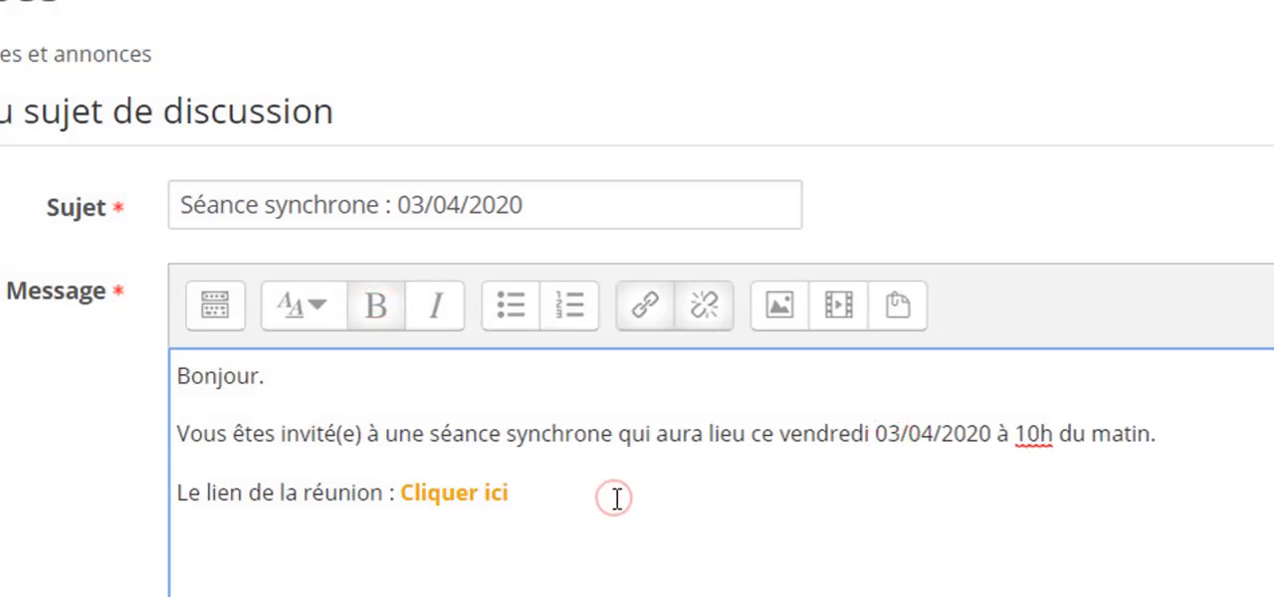
- End the message with "Bien à vous" on a new line and post the announcement
key(Return)
text(Bien)
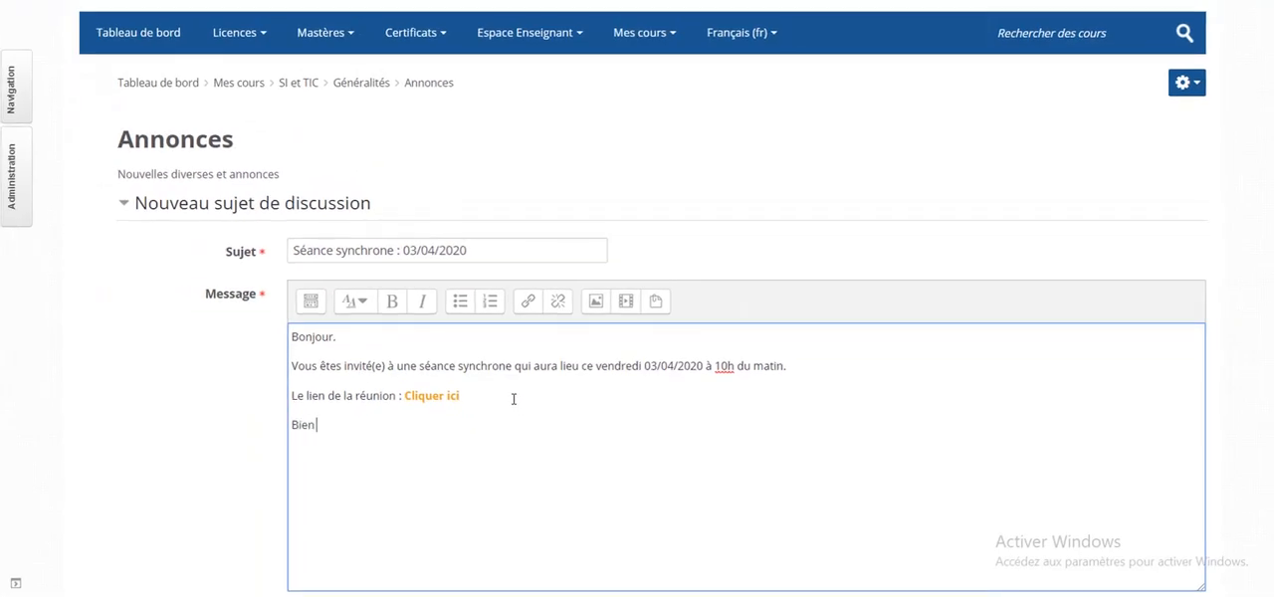
text( à vous)
scroll(514, 398, down, 6)
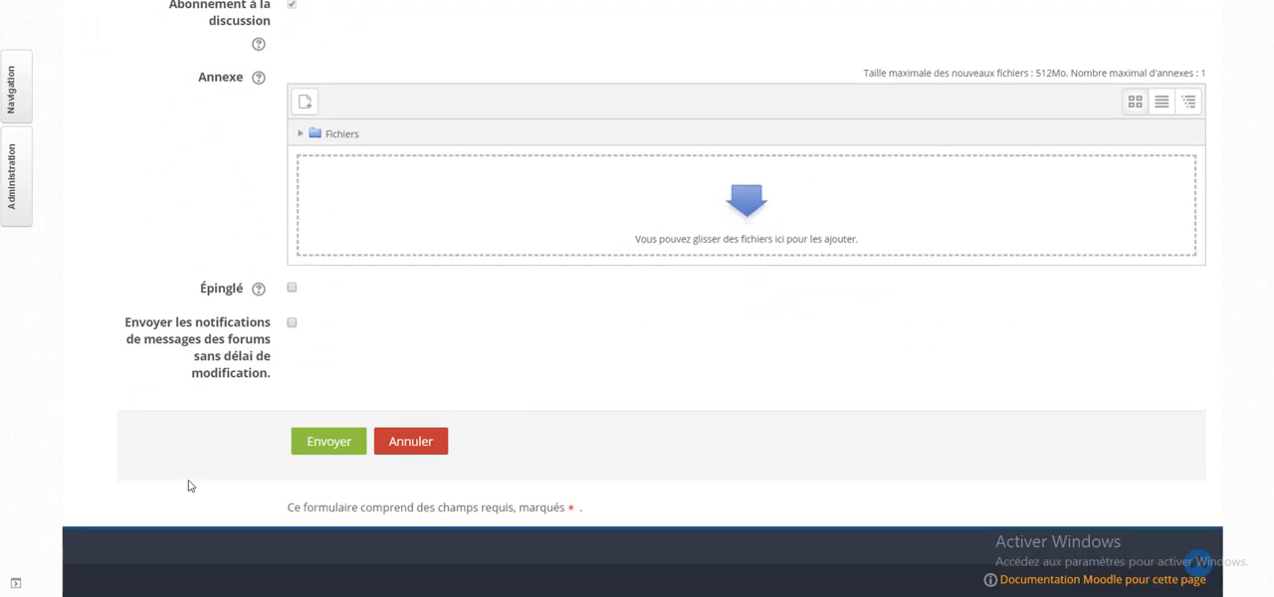
click(329, 443)
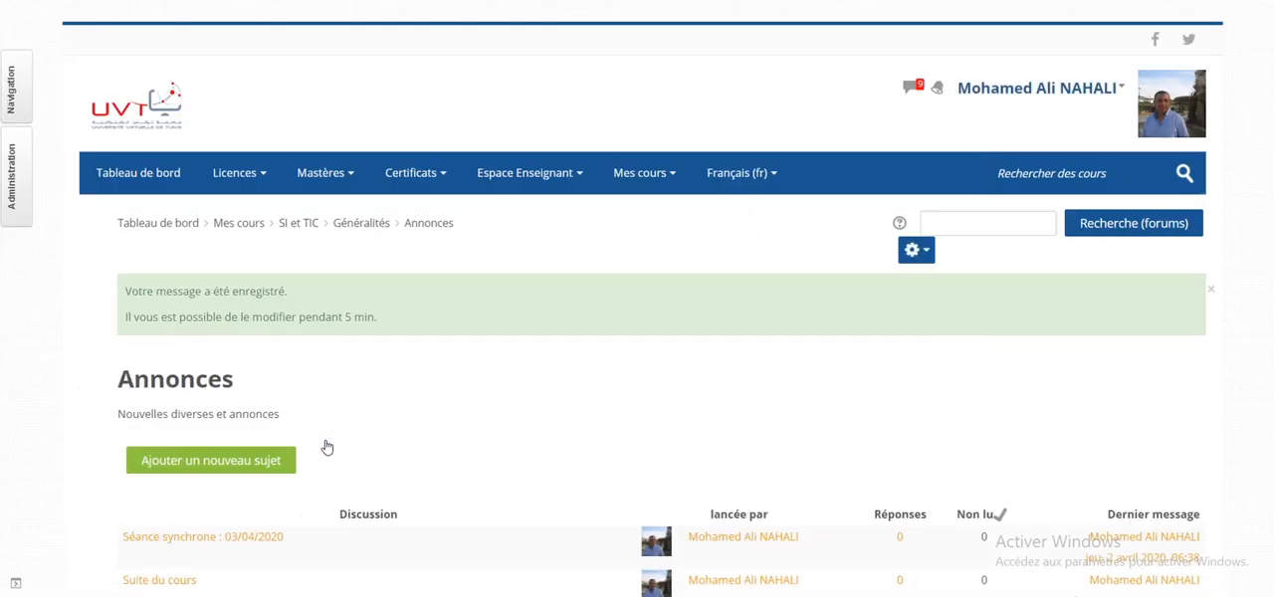